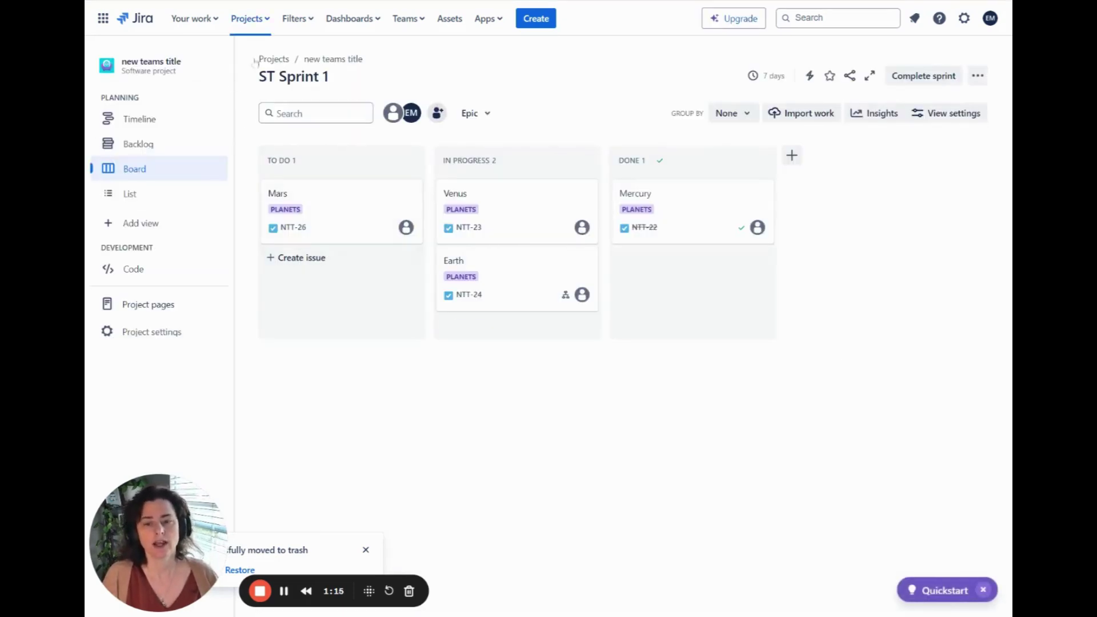
Filter the ST Sprint 1 board by the Planets epic.
mouse_move(495, 323)
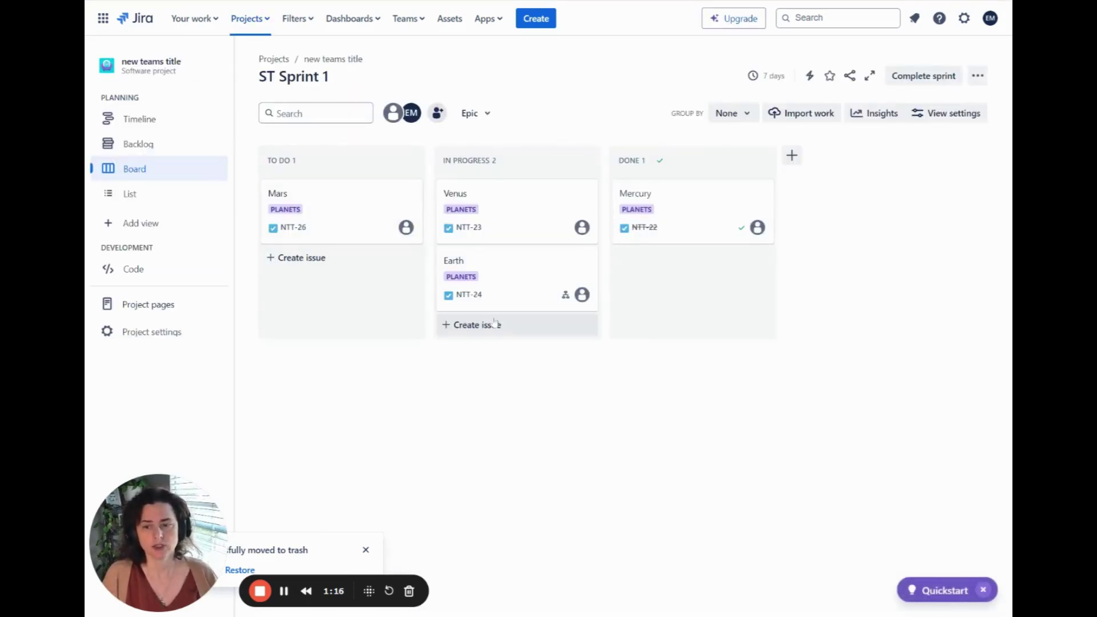
left_click(474, 113)
left_click(499, 147)
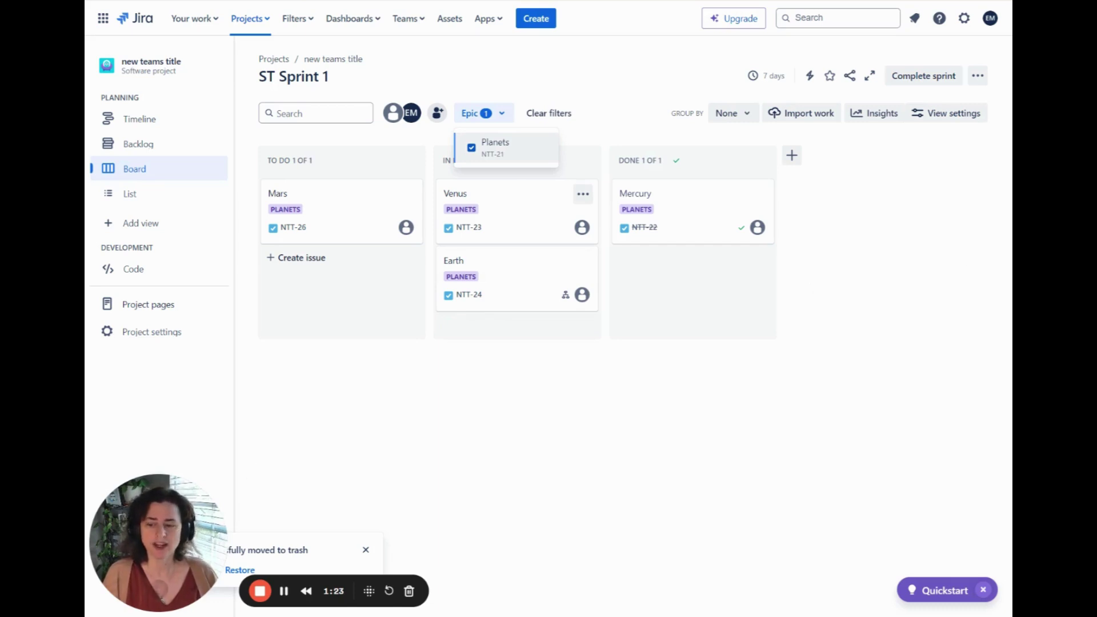
key("Escape")
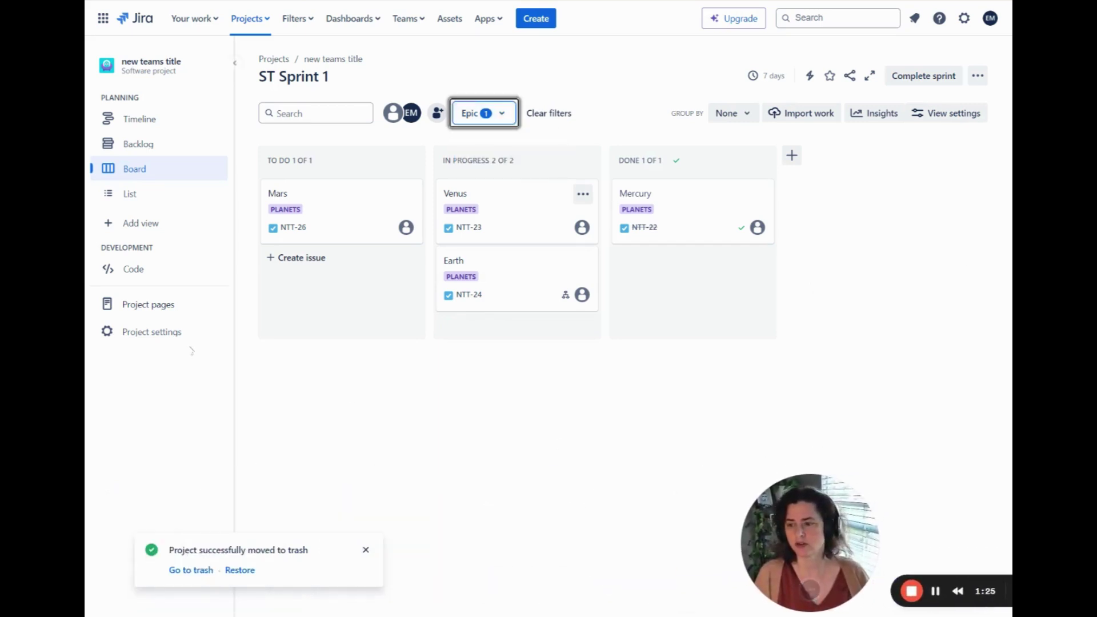
Open the project's issue type settings and examine the field layouts of the Epic and Task types.
left_click(145, 332)
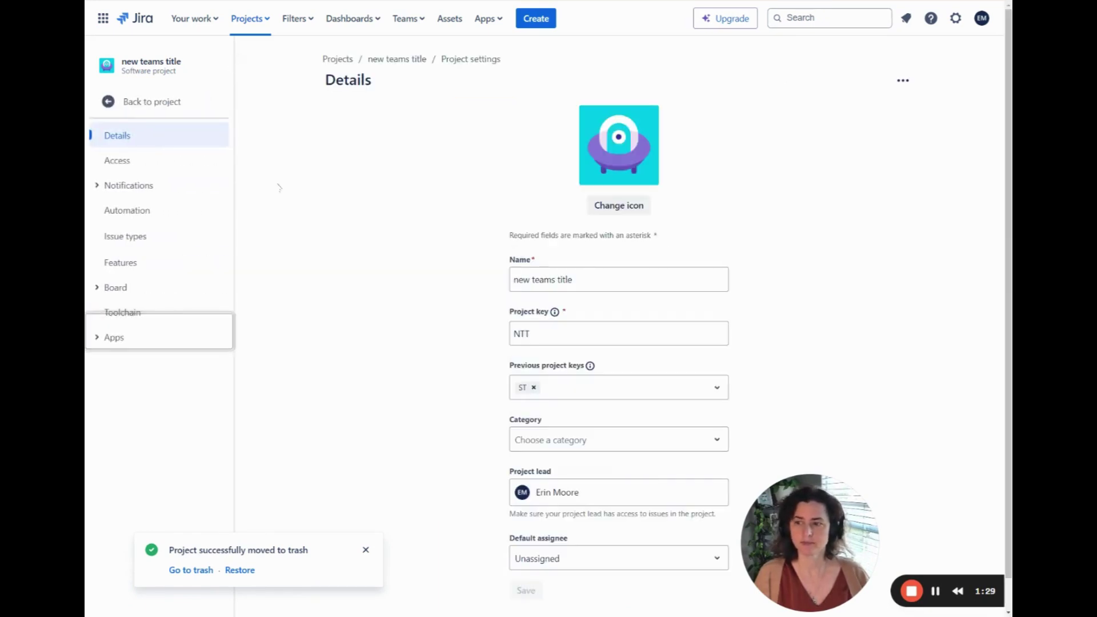
left_click(132, 236)
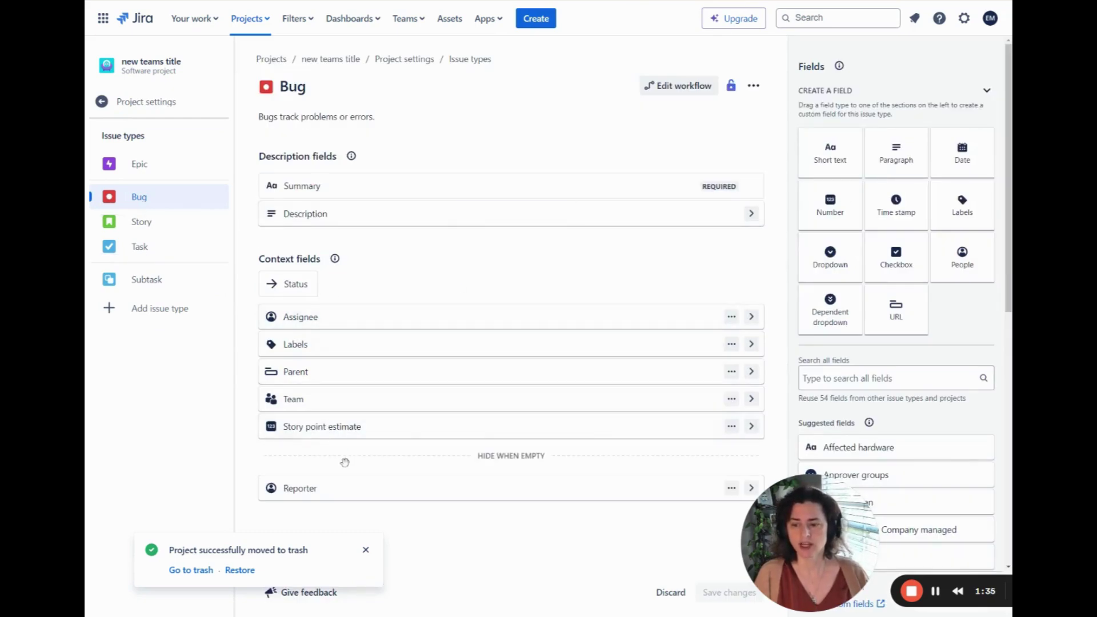
left_click(137, 164)
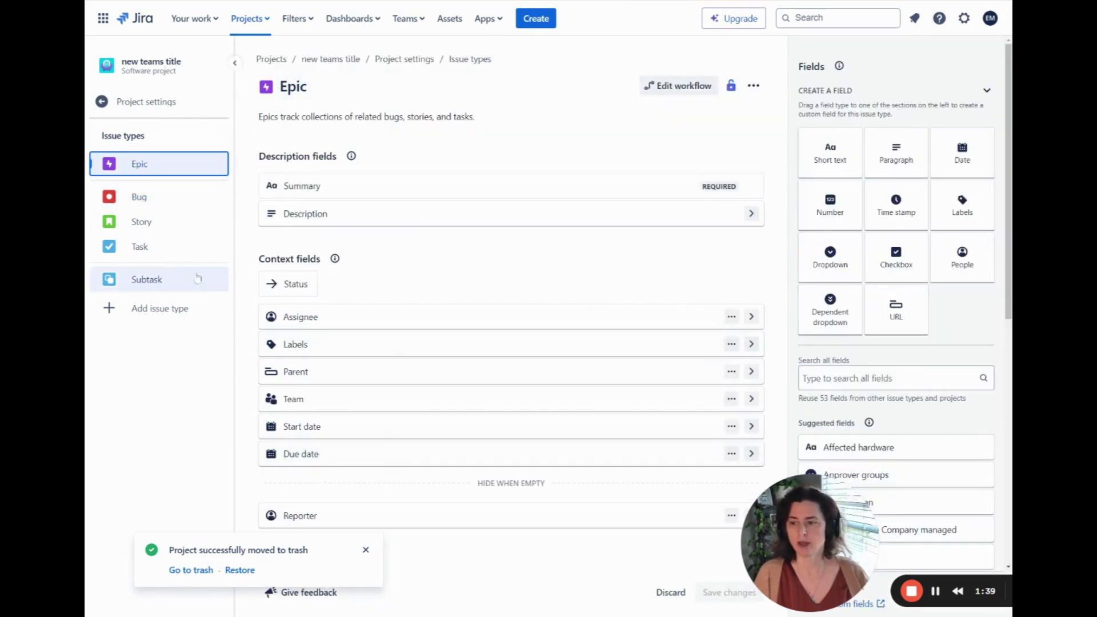
left_click(166, 244)
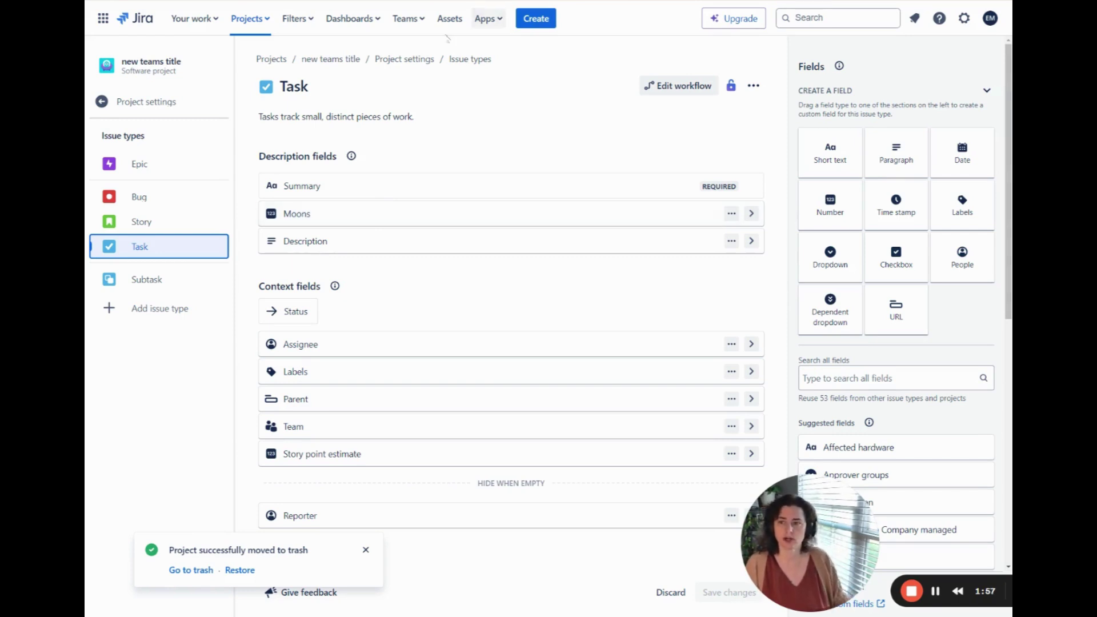
Start a new project using the Kanban template for software development.
left_click(249, 21)
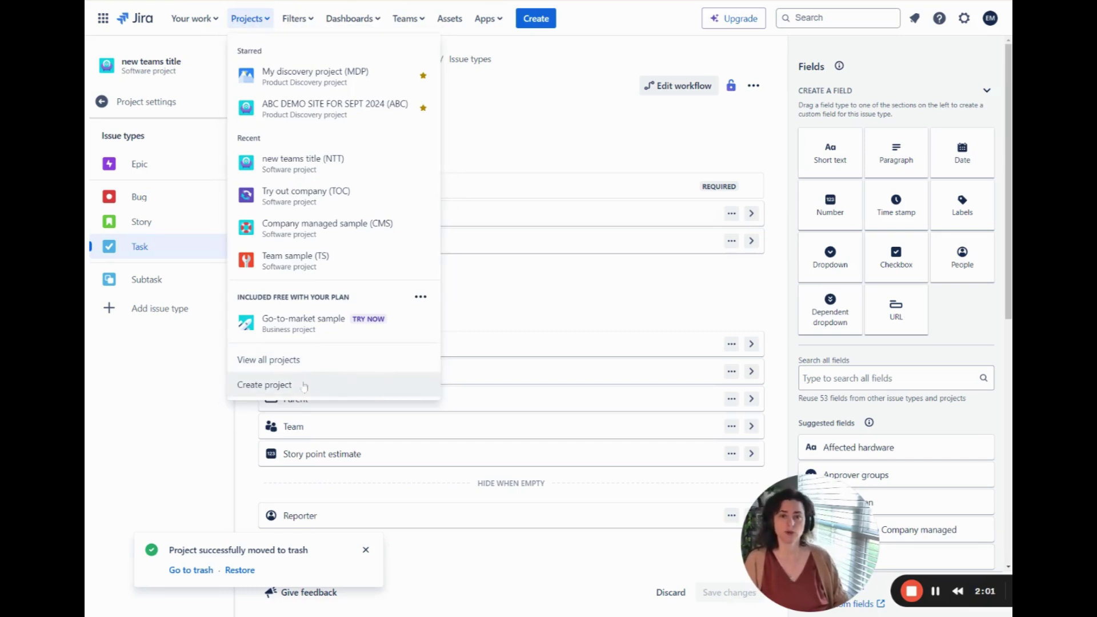
left_click(265, 385)
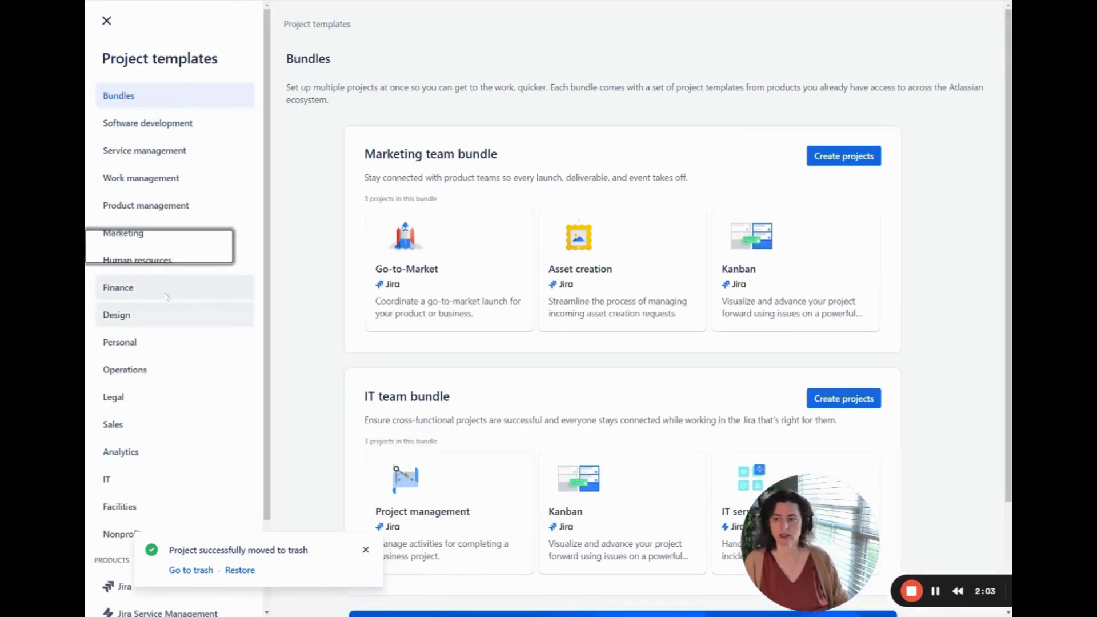
left_click(147, 123)
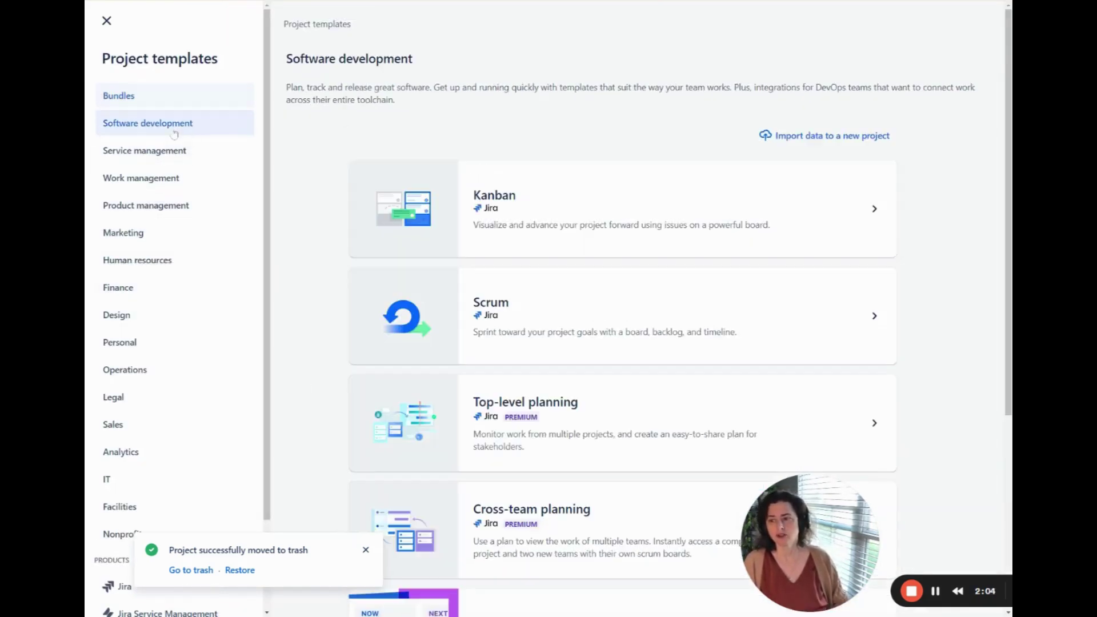
left_click(554, 191)
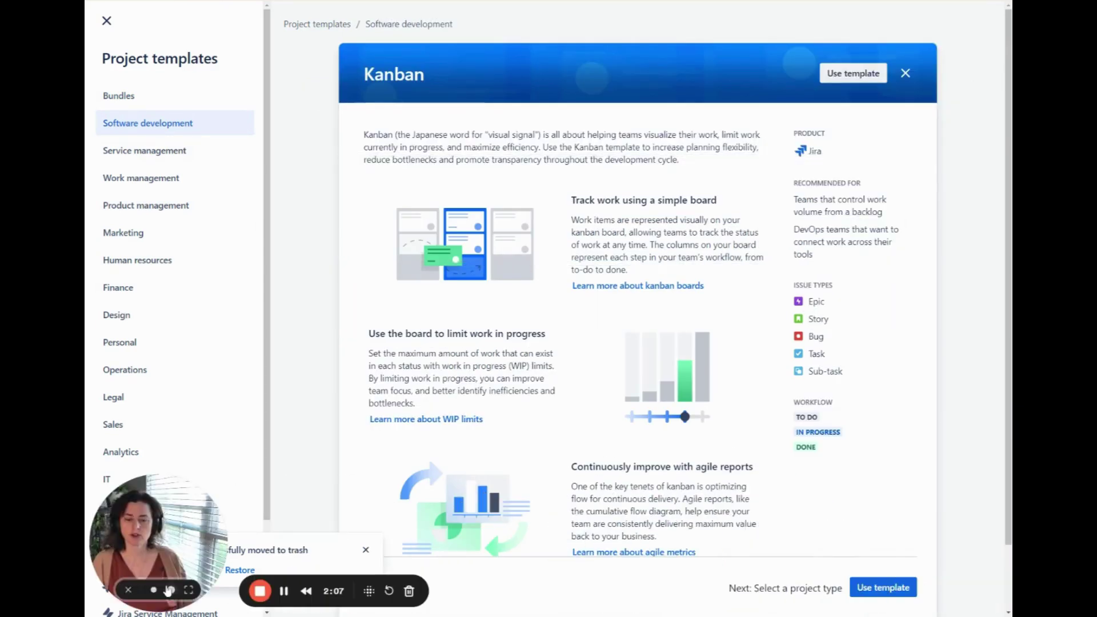
left_click(884, 590)
Make the new project company-managed, name it "Solar system" and create it.
scroll(758, 477, "down", 6)
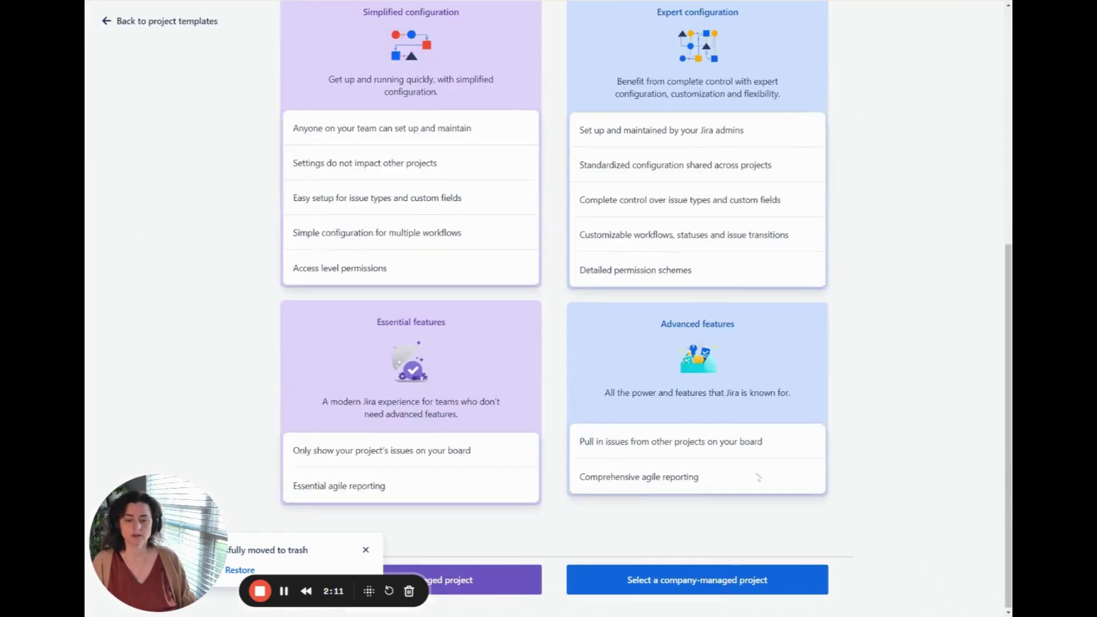
left_click(693, 587)
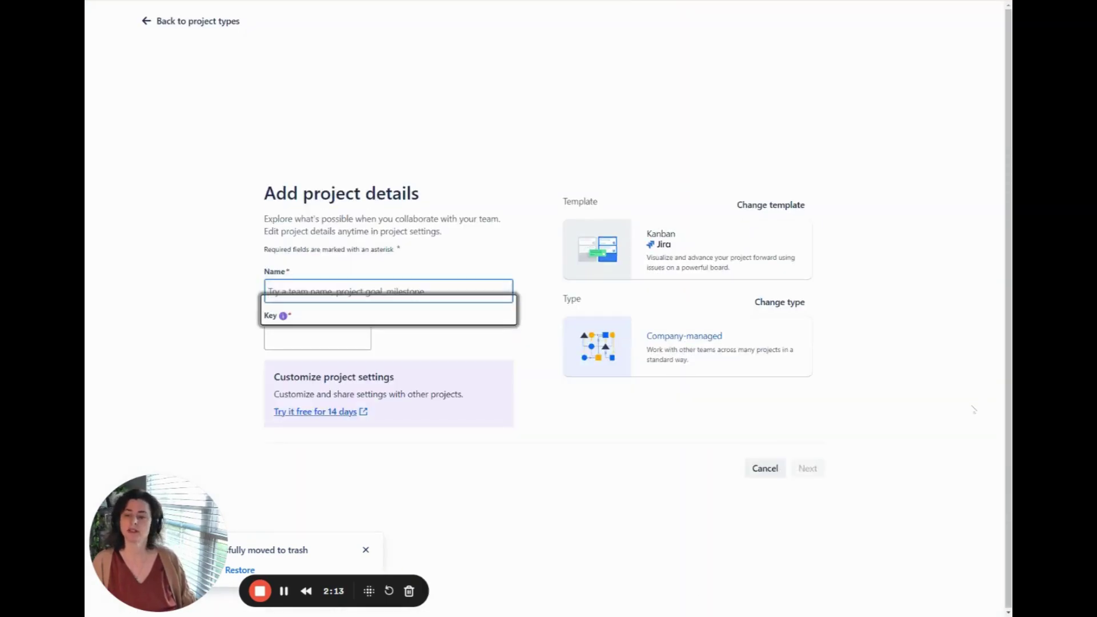
type("S")
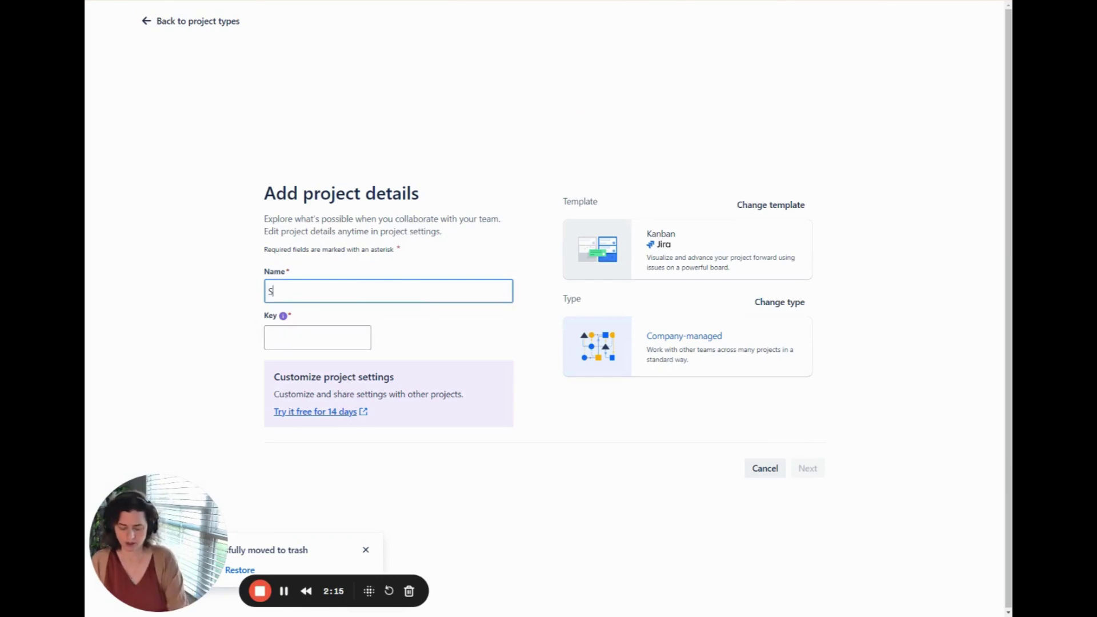
type("olar system")
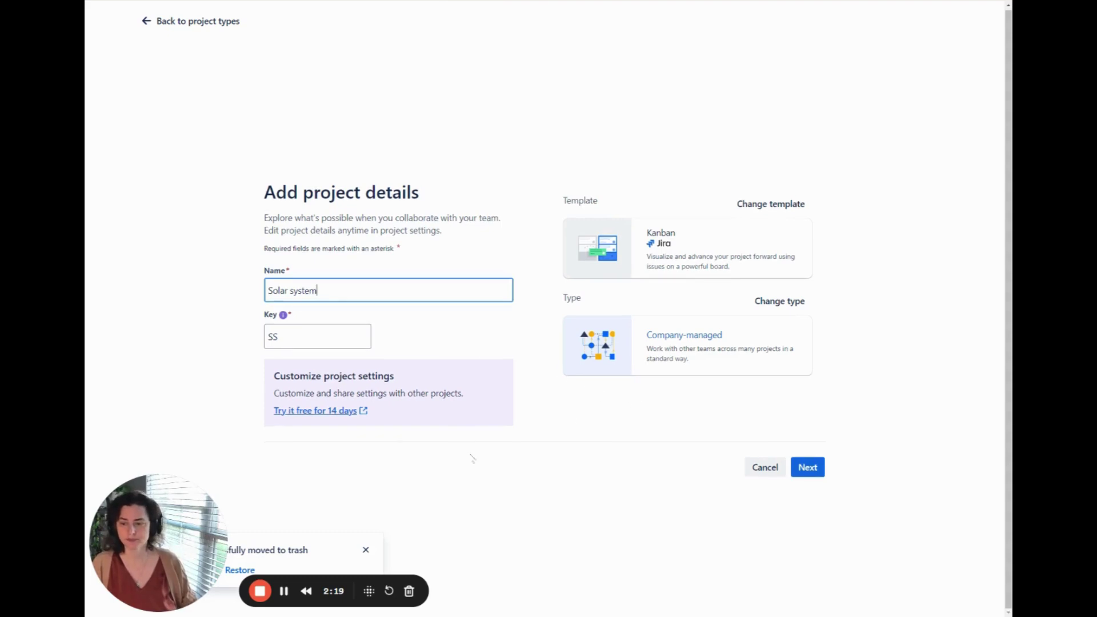
left_click(808, 468)
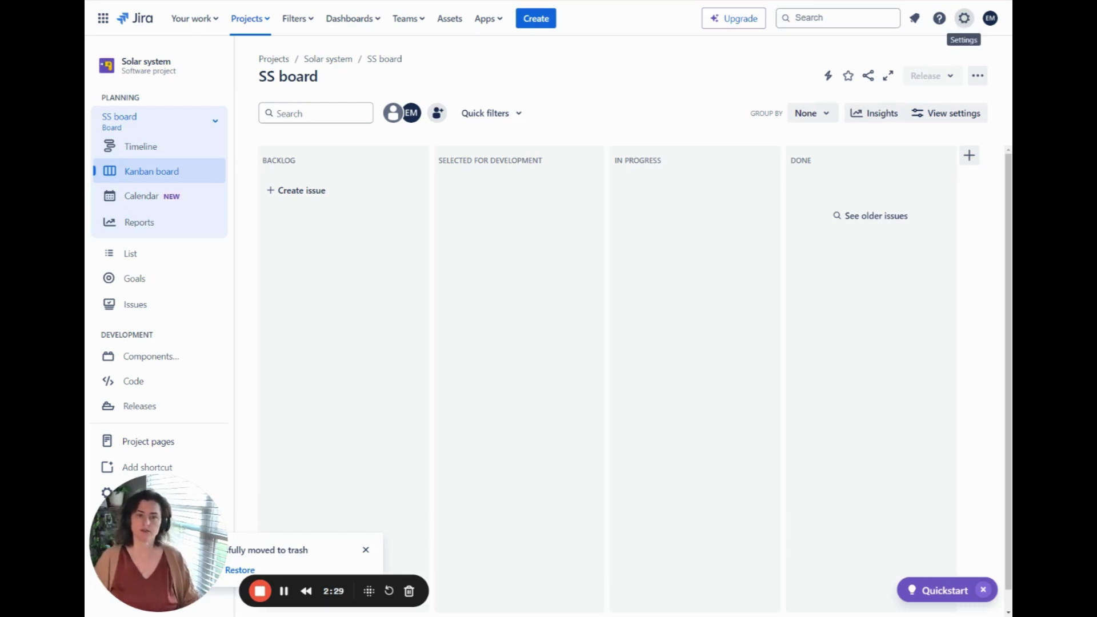
Create a global custom field of type Number Field named "Moons" in the Jira issue settings.
left_click(964, 18)
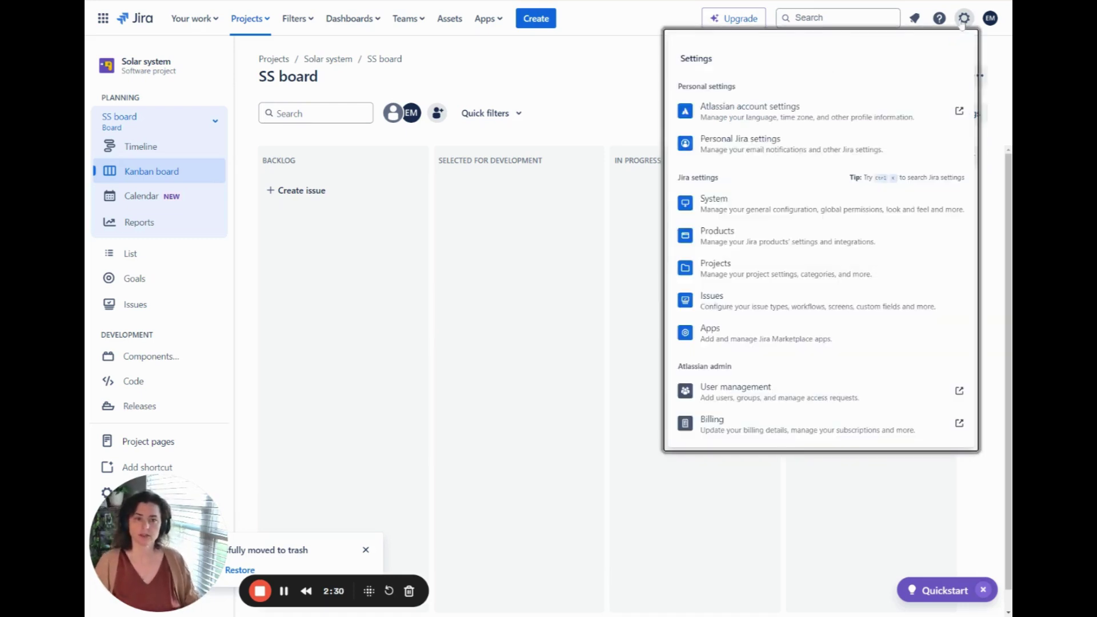
left_click(745, 303)
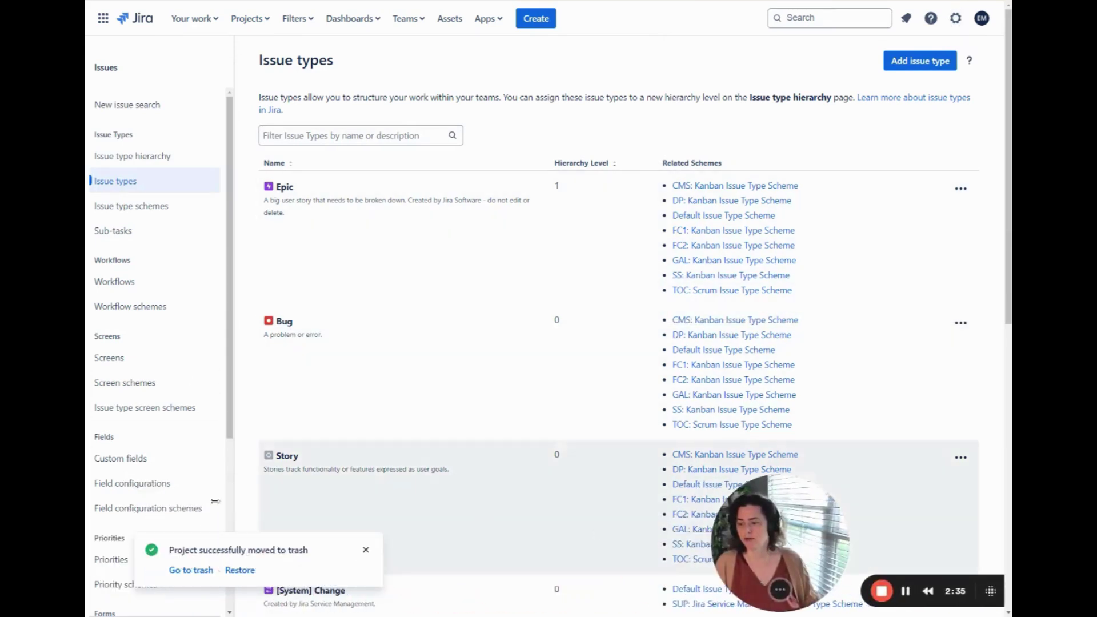
left_click(121, 458)
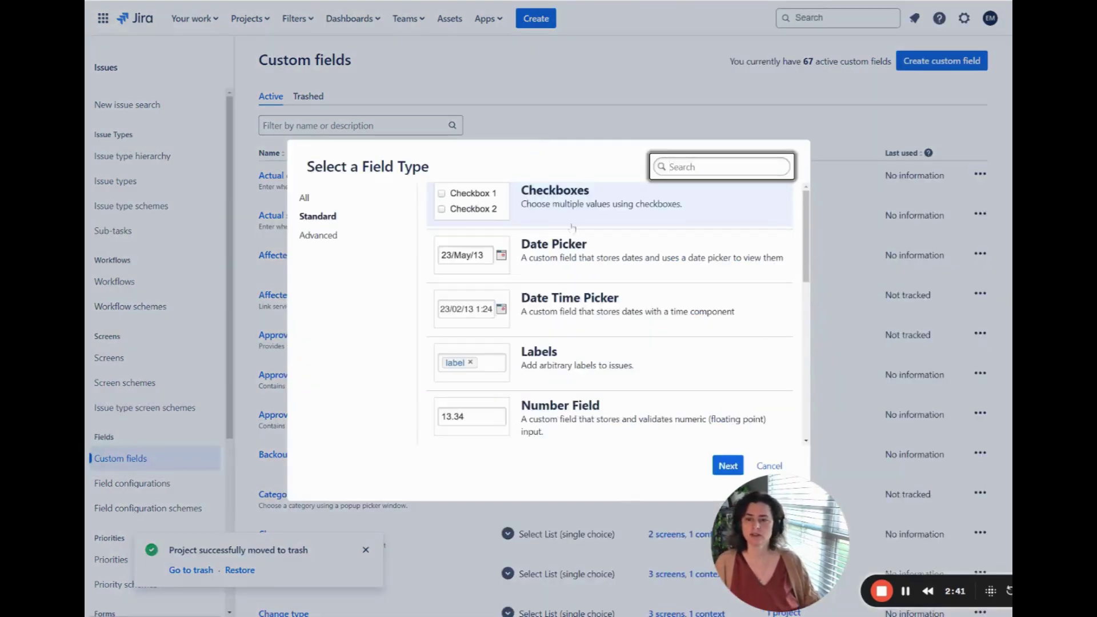
left_click(565, 423)
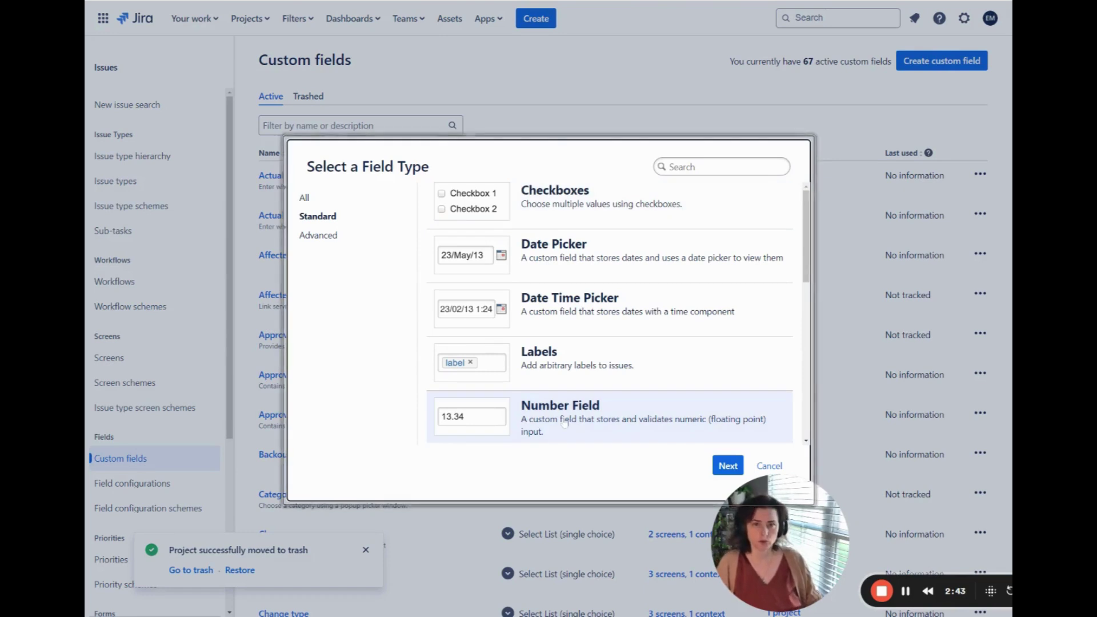
left_click(727, 467)
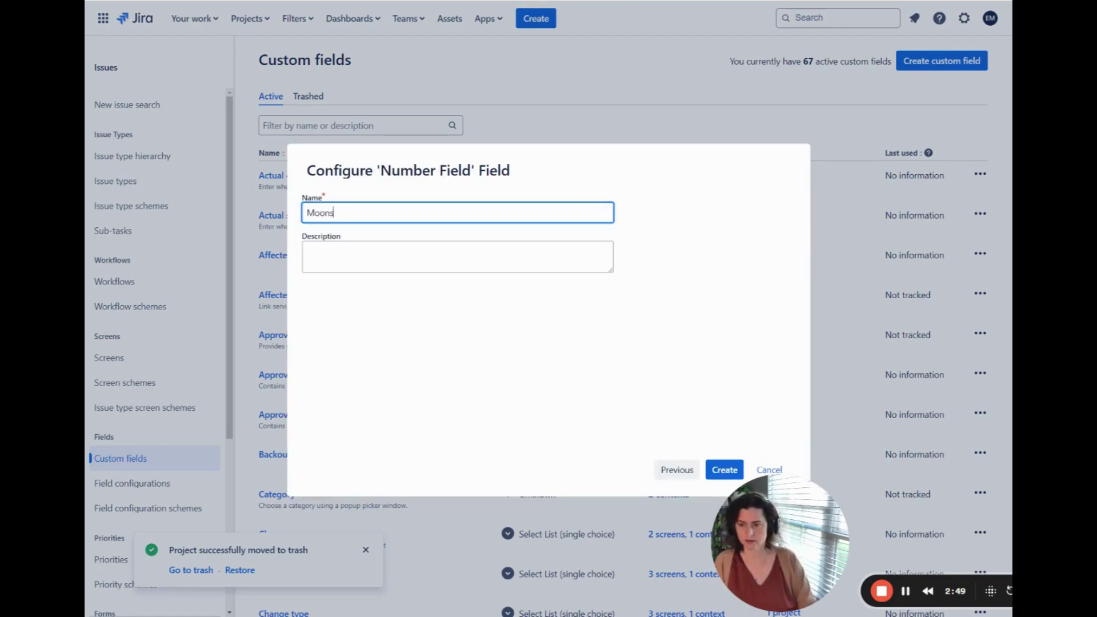
left_click(724, 469)
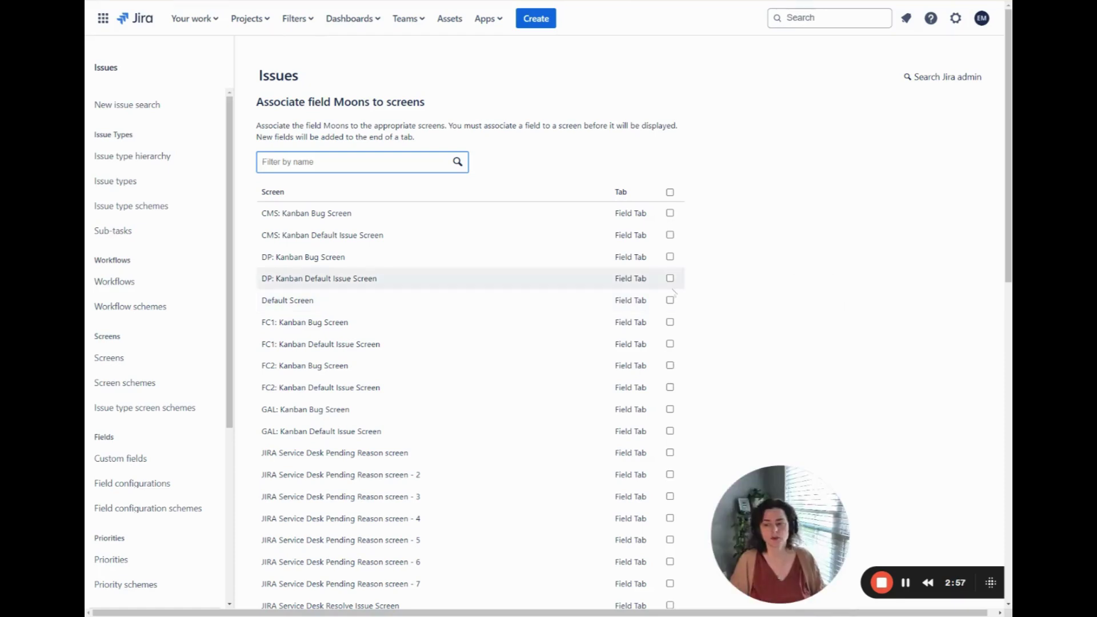
Look through the screens available for the Moons field, filter them by "solar" and clear the filter.
scroll(629, 293, "down", 10)
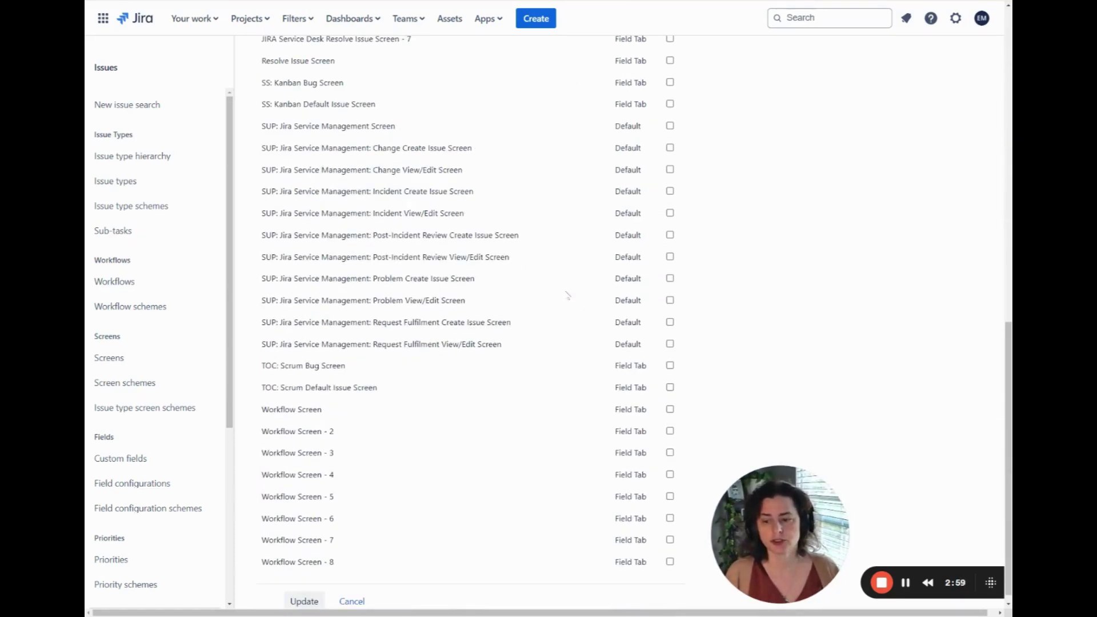
scroll(544, 309, "up", 10)
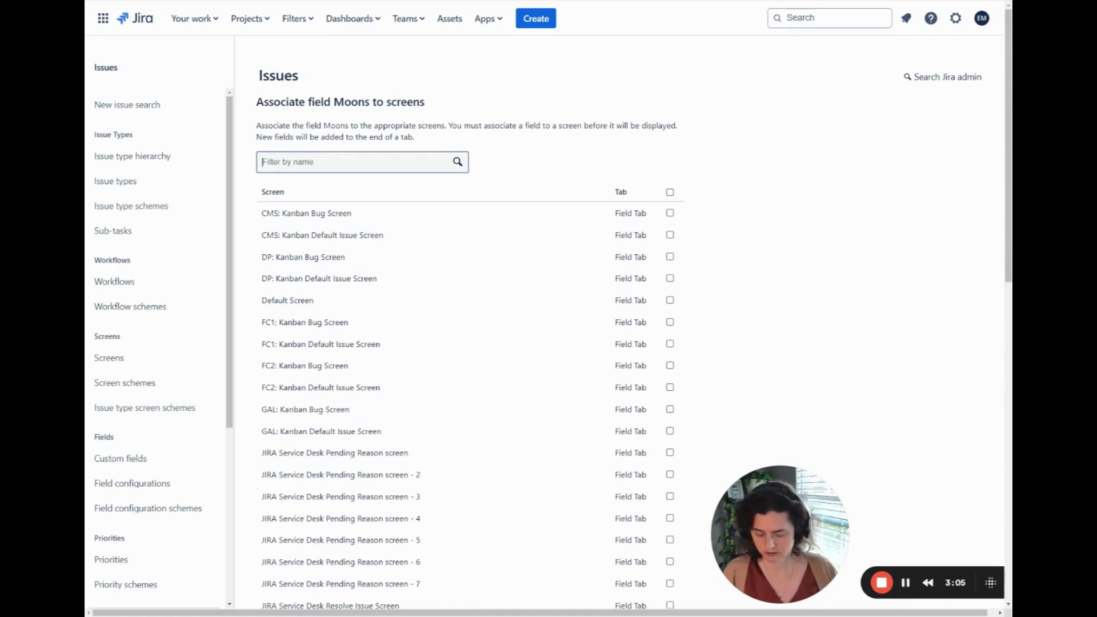
type("sd")
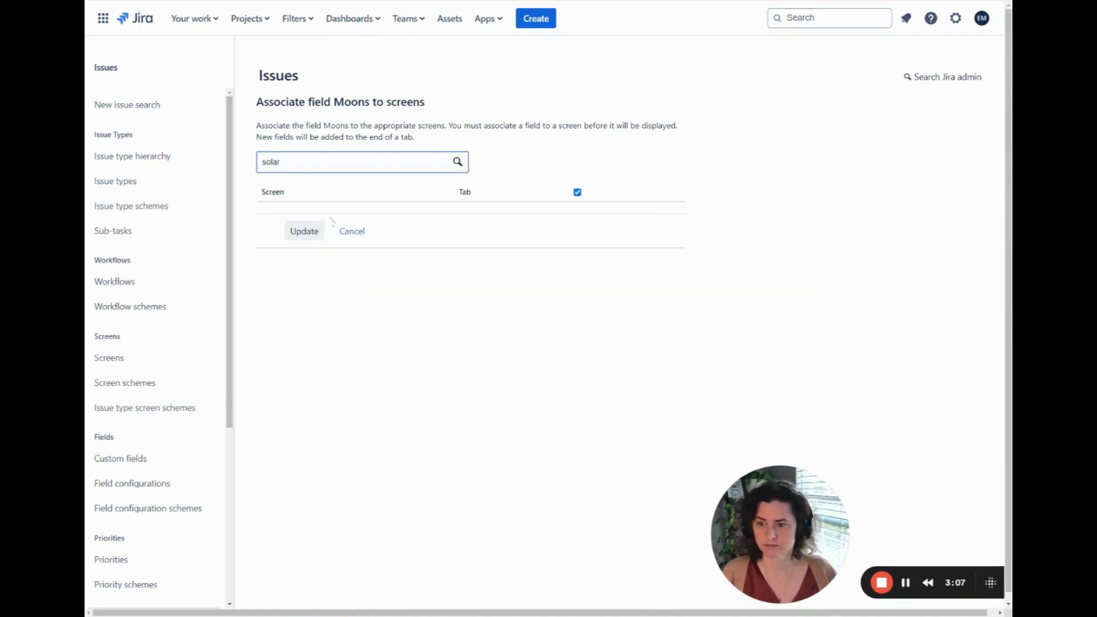
left_click_drag(271, 162, 242, 165)
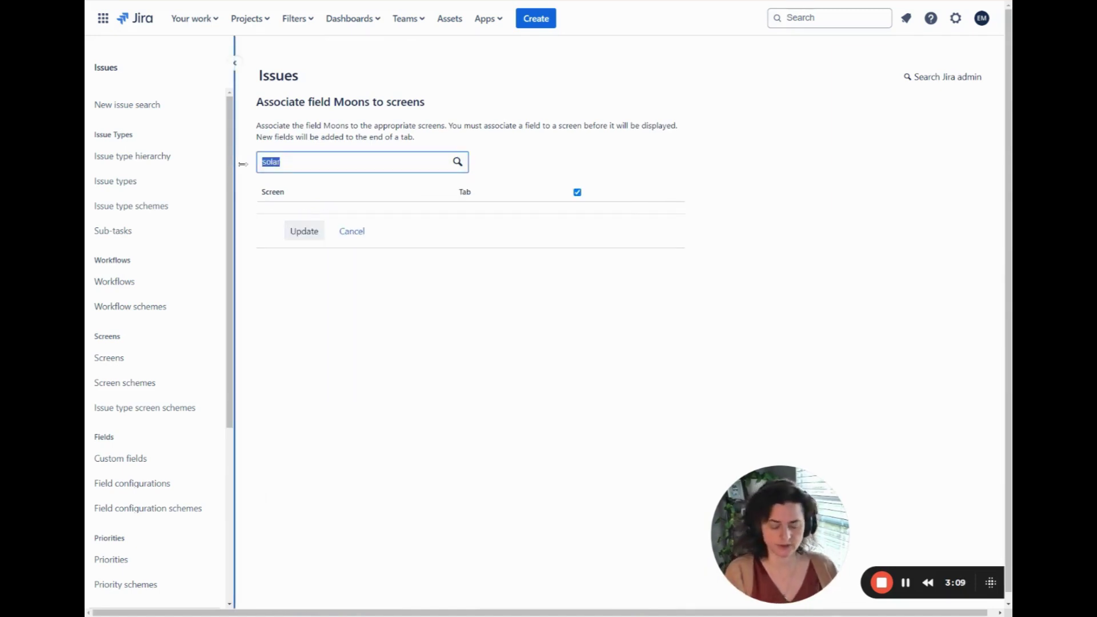
key("BackSpace")
Open the settings summary of the Solar system project.
left_click(247, 18)
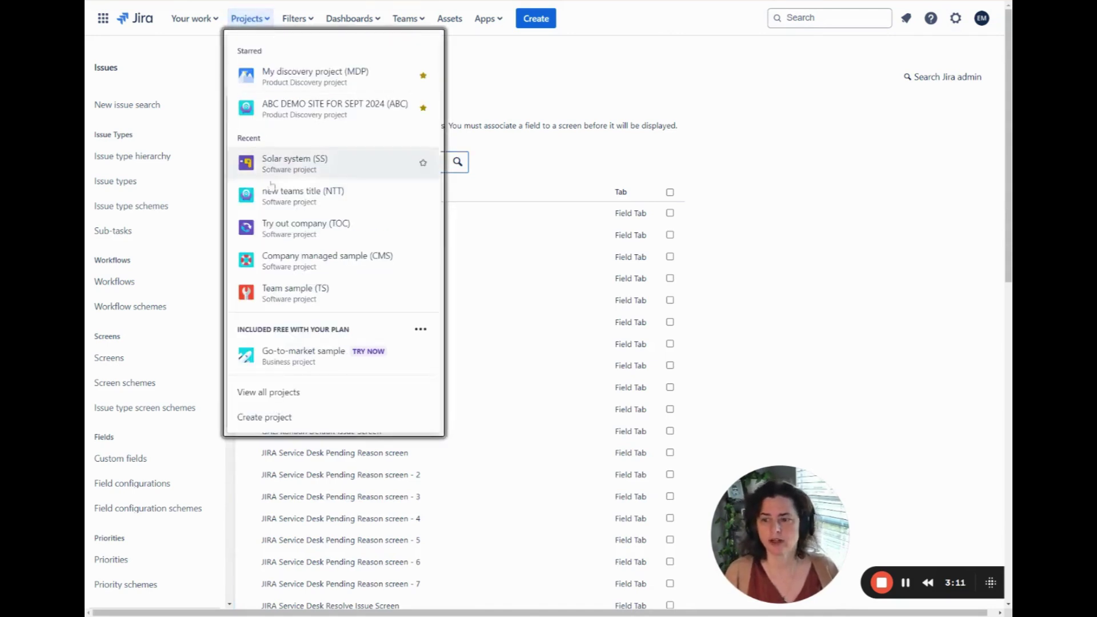
left_click(304, 167)
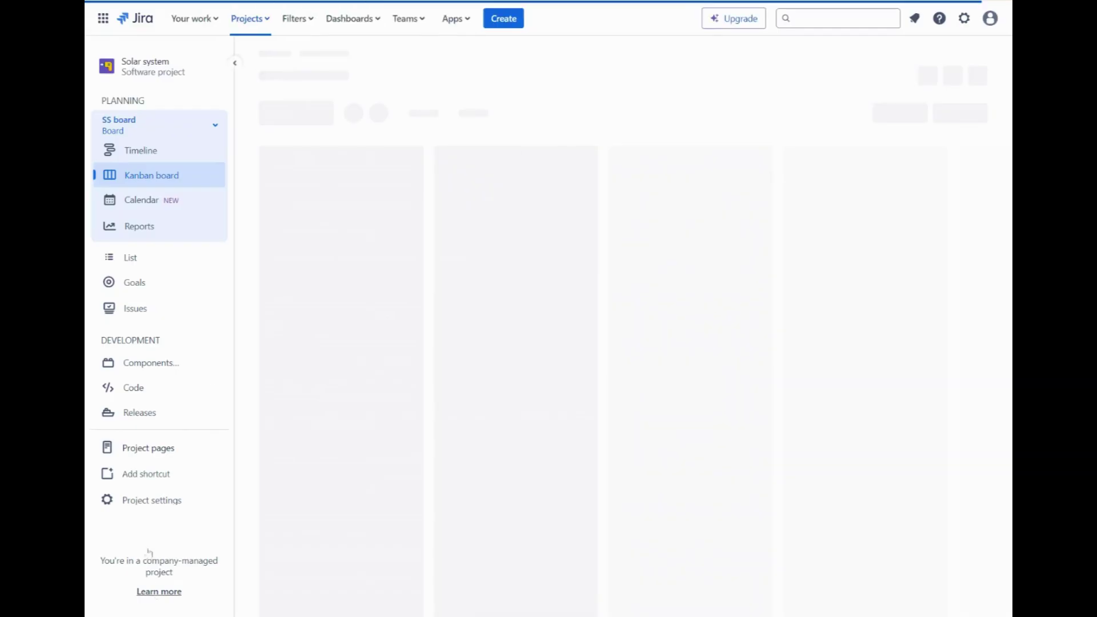
left_click(146, 507)
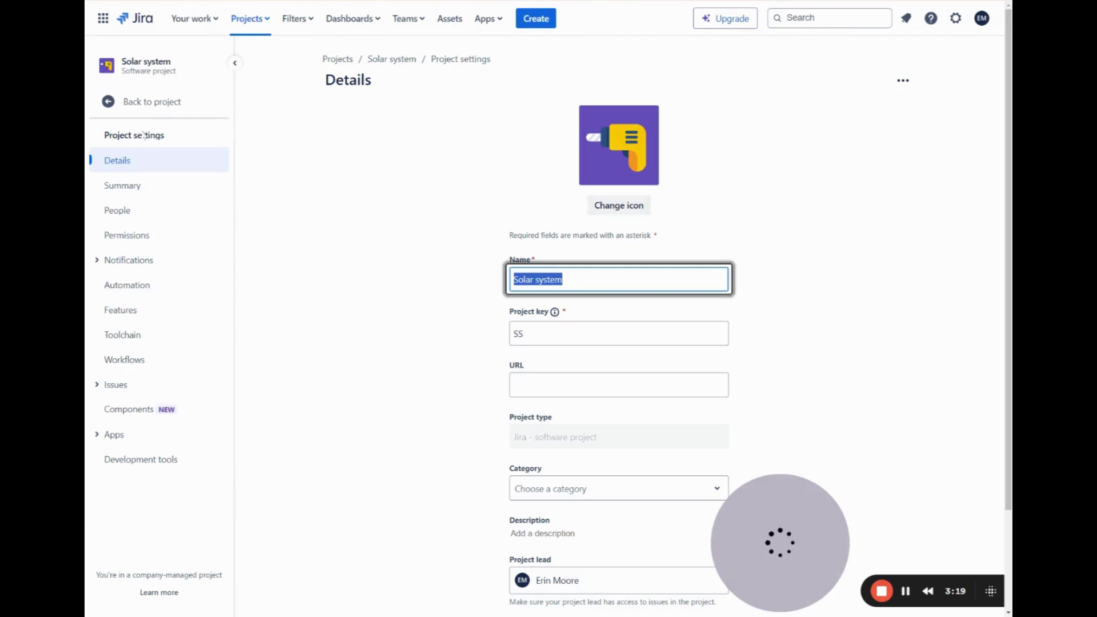
left_click(129, 177)
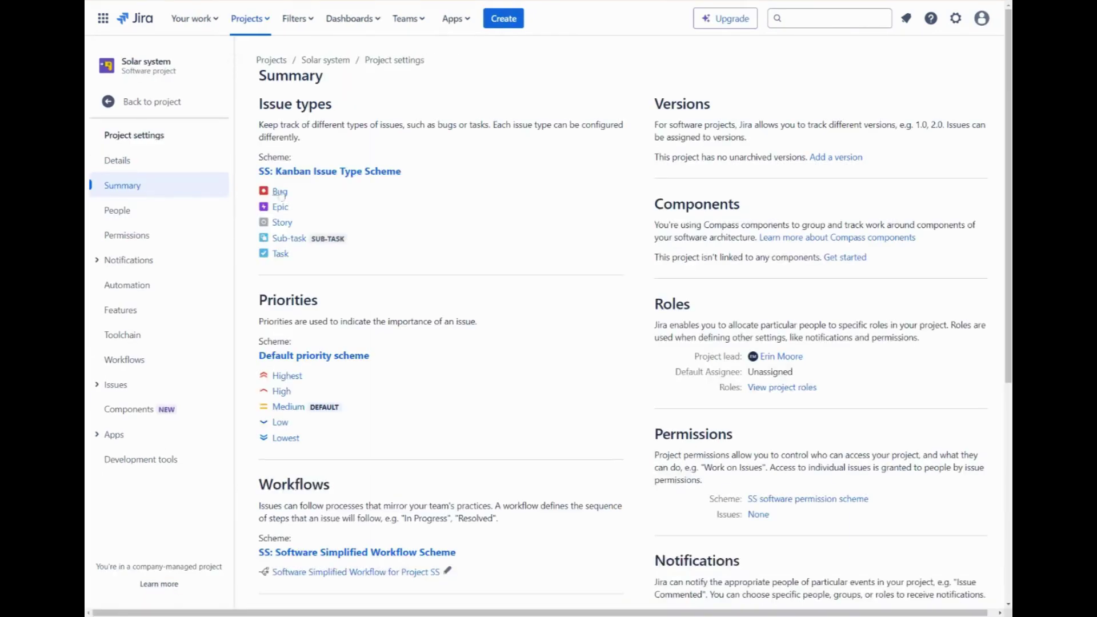
Open the SS: Kanban Default Issue Screen configuration through the project's SS: Kanban Default Screen Scheme.
scroll(400, 380, "down", 5)
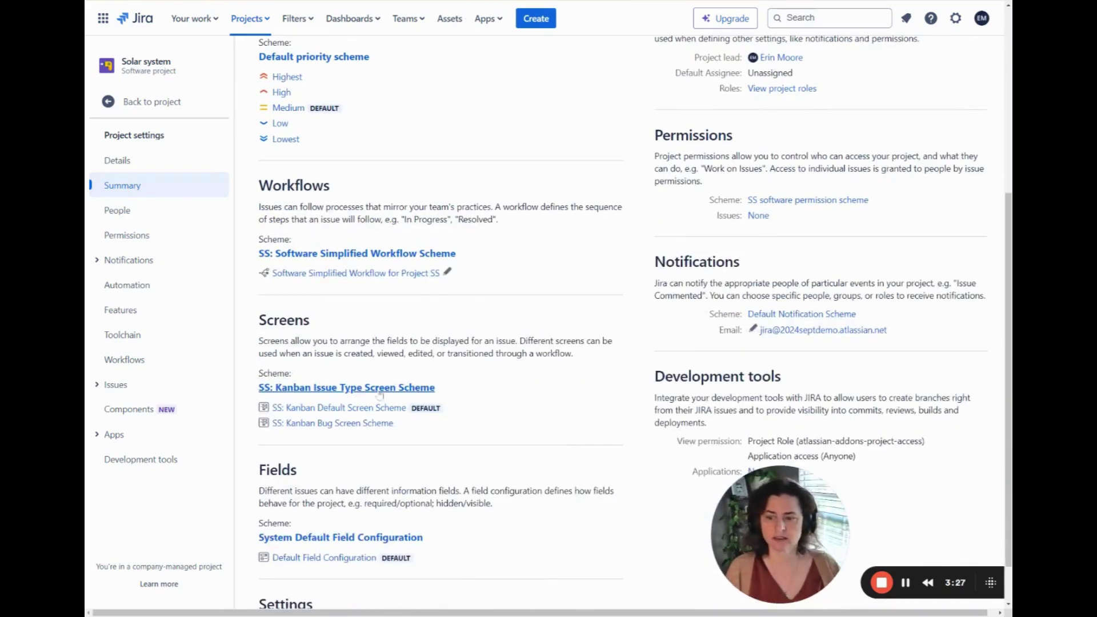
left_click(377, 409)
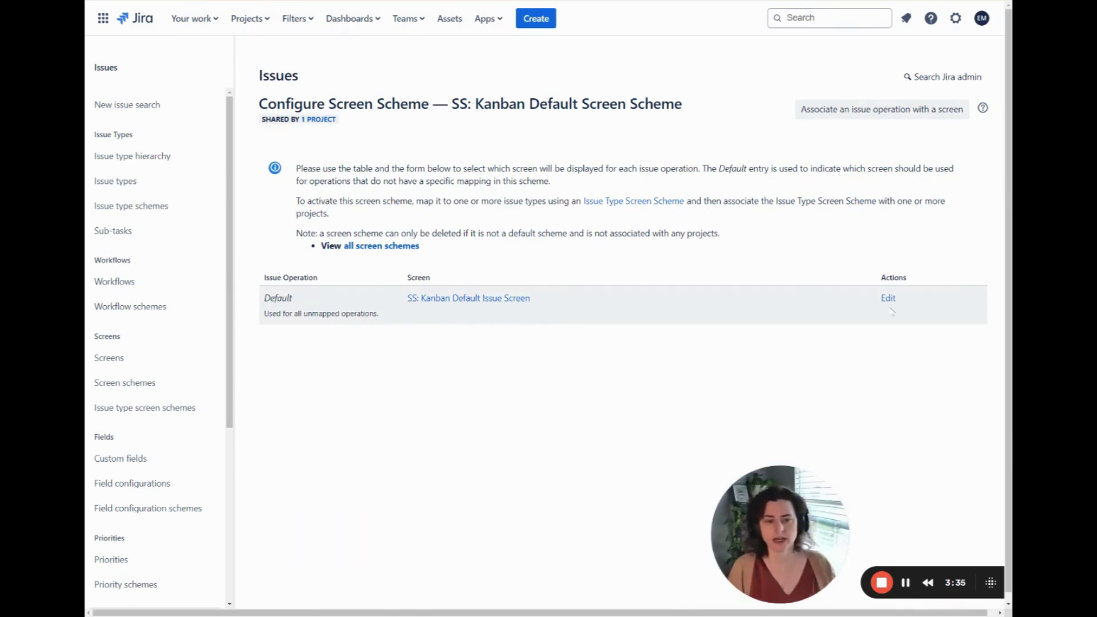
left_click(513, 300)
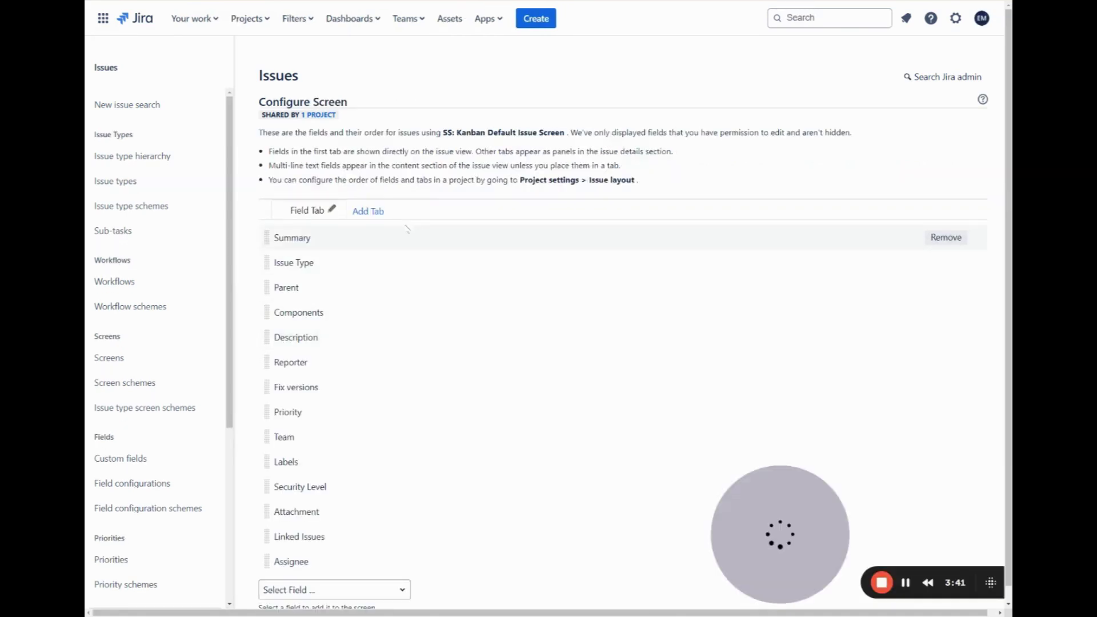
Add the Moons field to the SS: Kanban Default Issue Screen and move it directly below Parent.
scroll(373, 538, "down", 1)
left_click(334, 574)
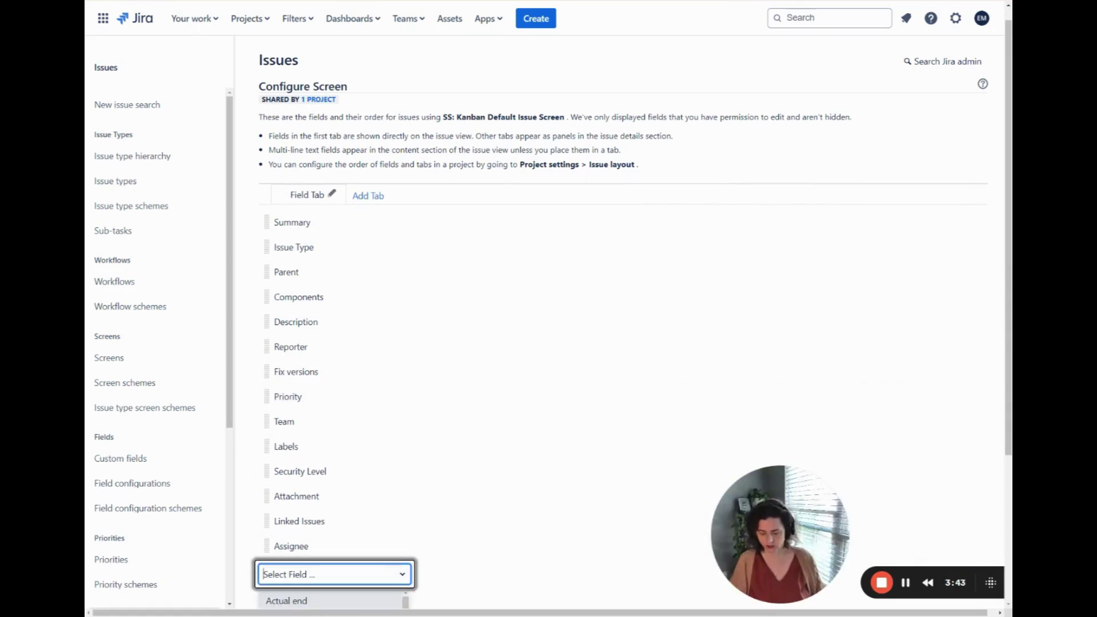
type("Moons")
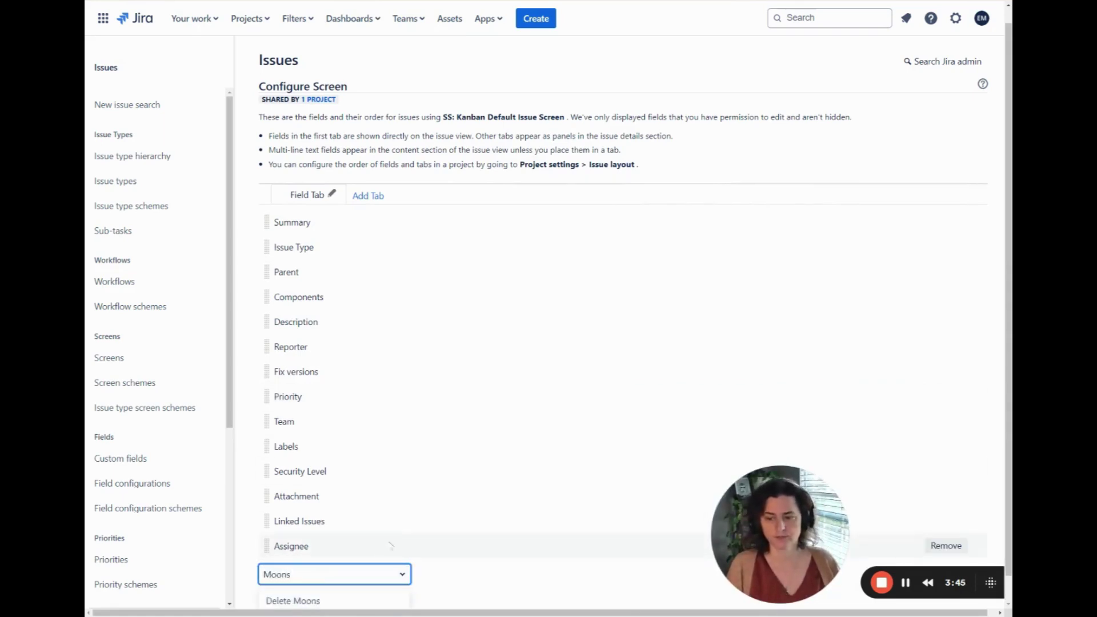
key("Return")
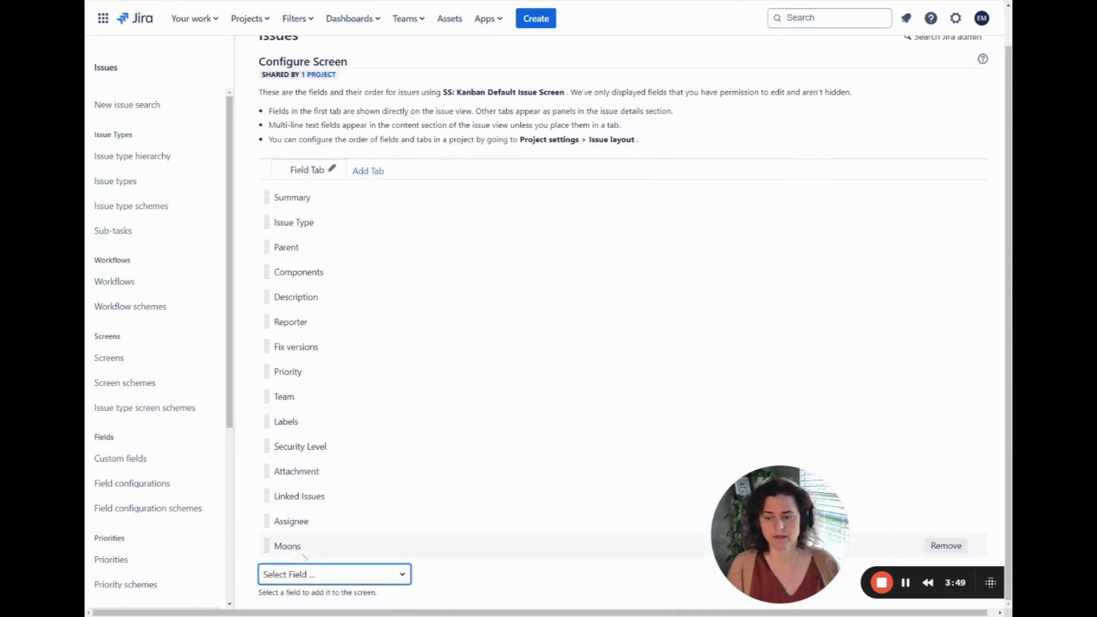
left_click_drag(270, 549, 268, 253)
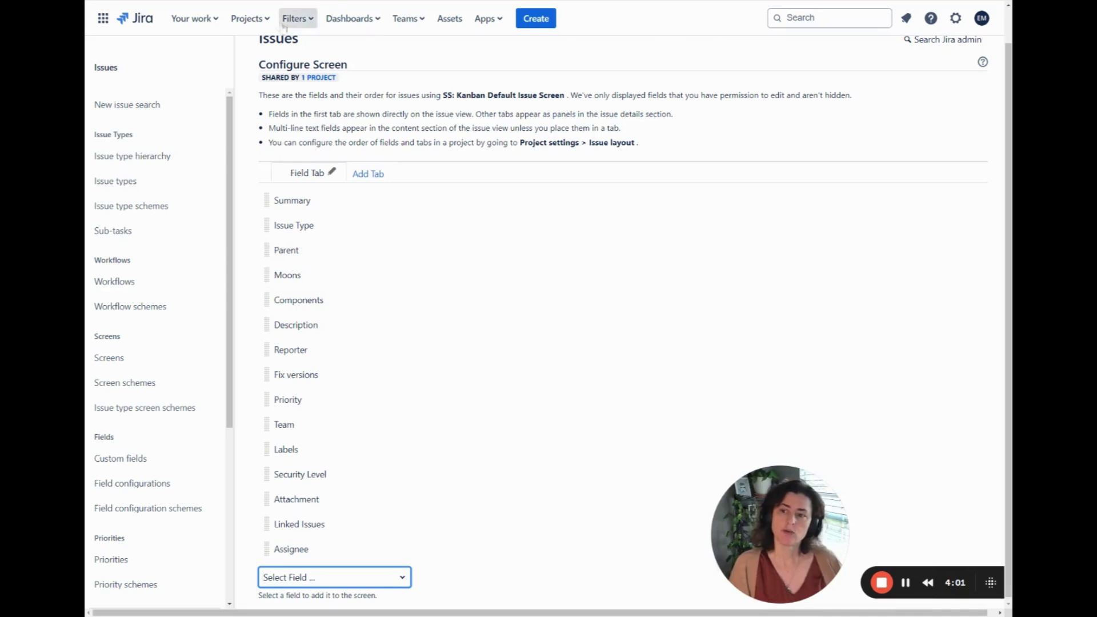
Open the list of the new teams title project and expand the Planets epic to view its child issues.
left_click(248, 18)
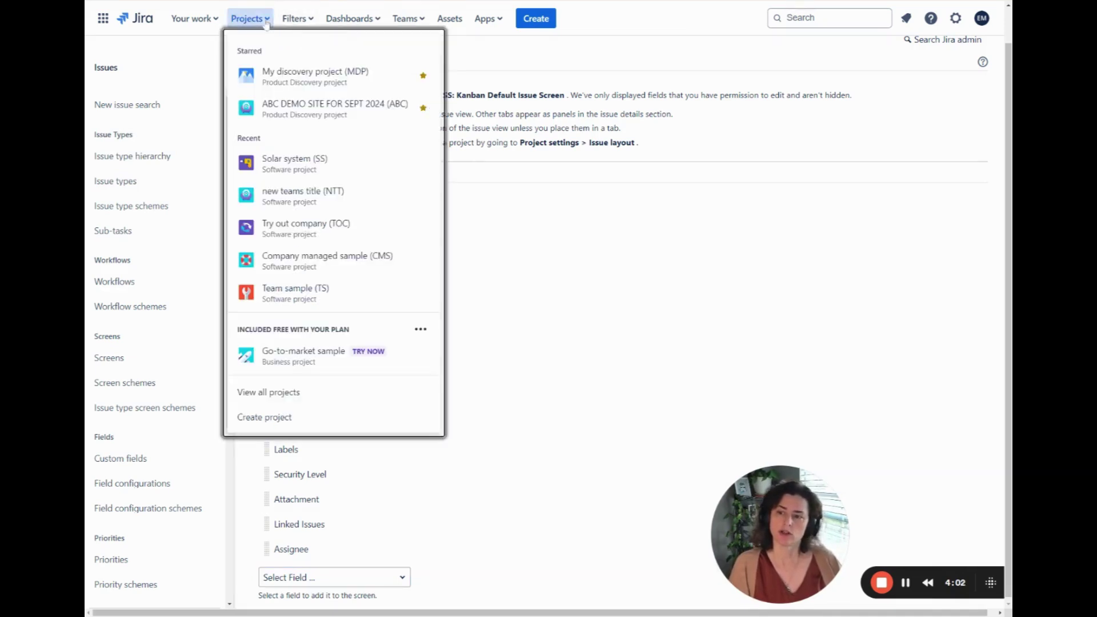
left_click(331, 203)
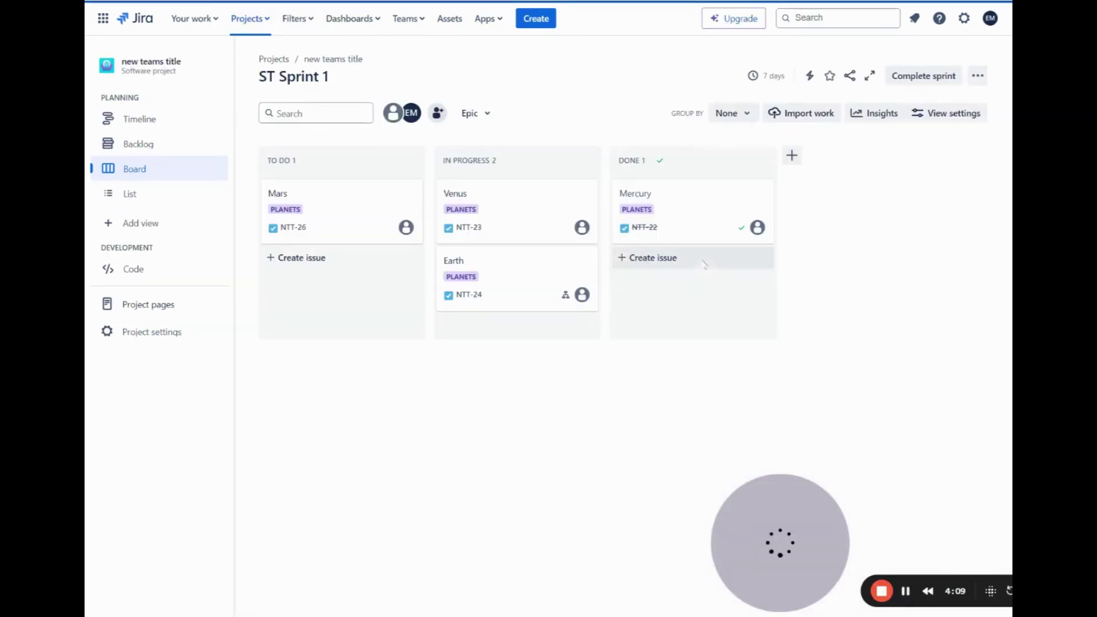
left_click(157, 192)
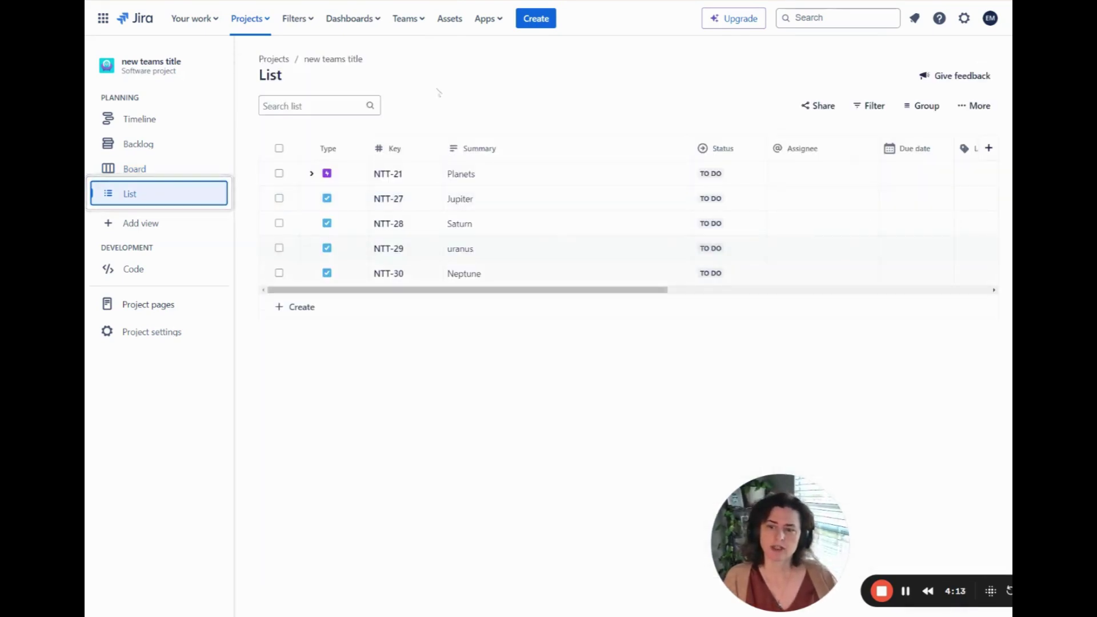
left_click(312, 173)
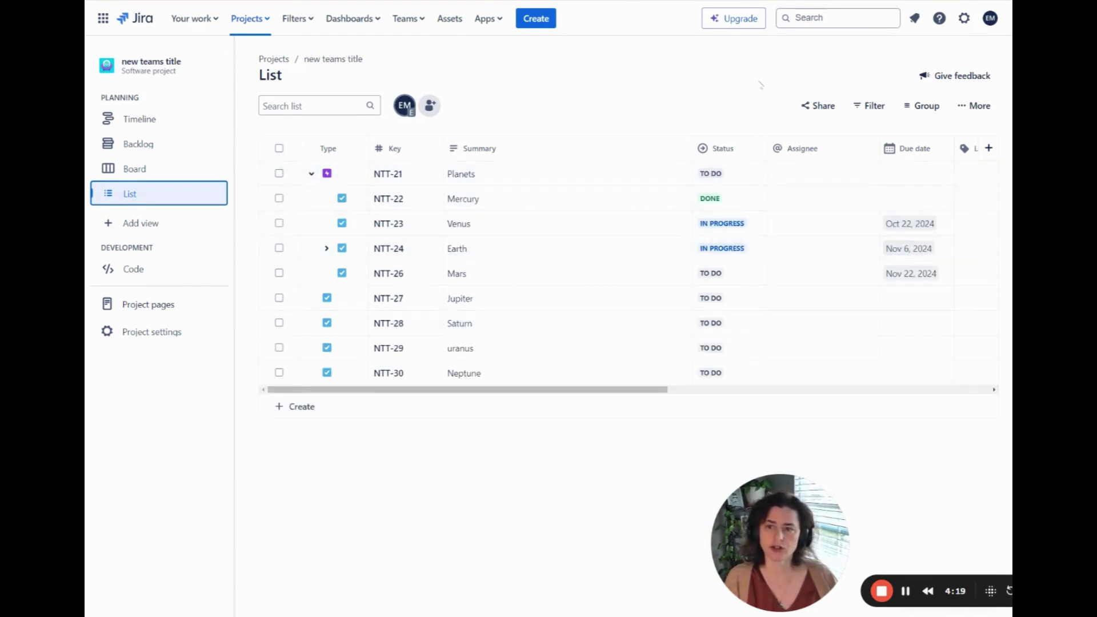
Filter the view of all issues by the new teams title project and look at the additional actions for the results.
left_click(296, 18)
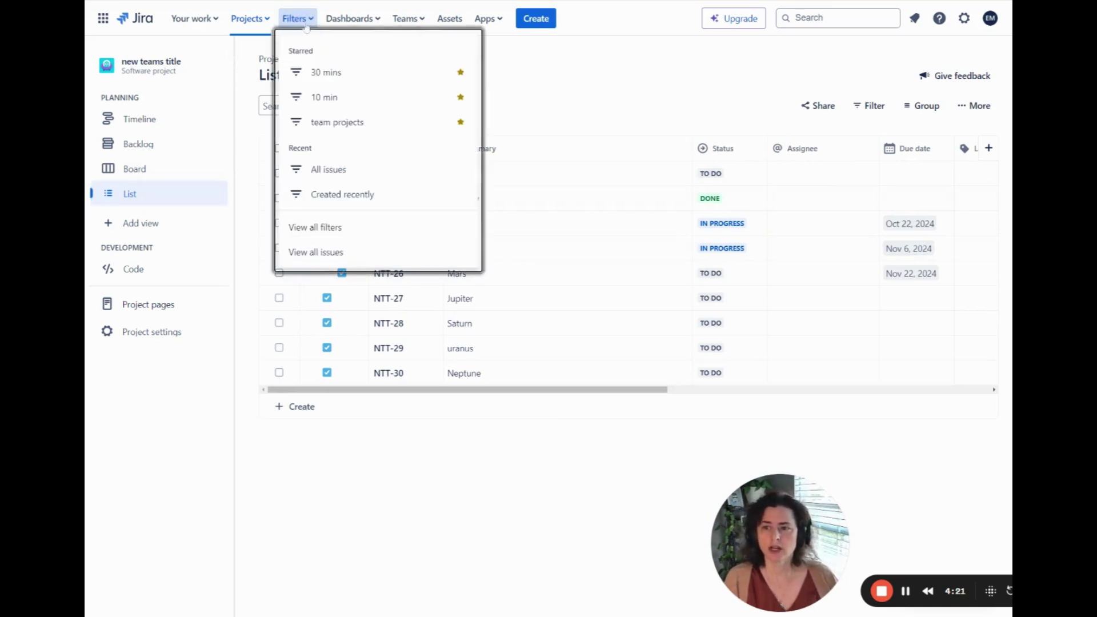
left_click(316, 252)
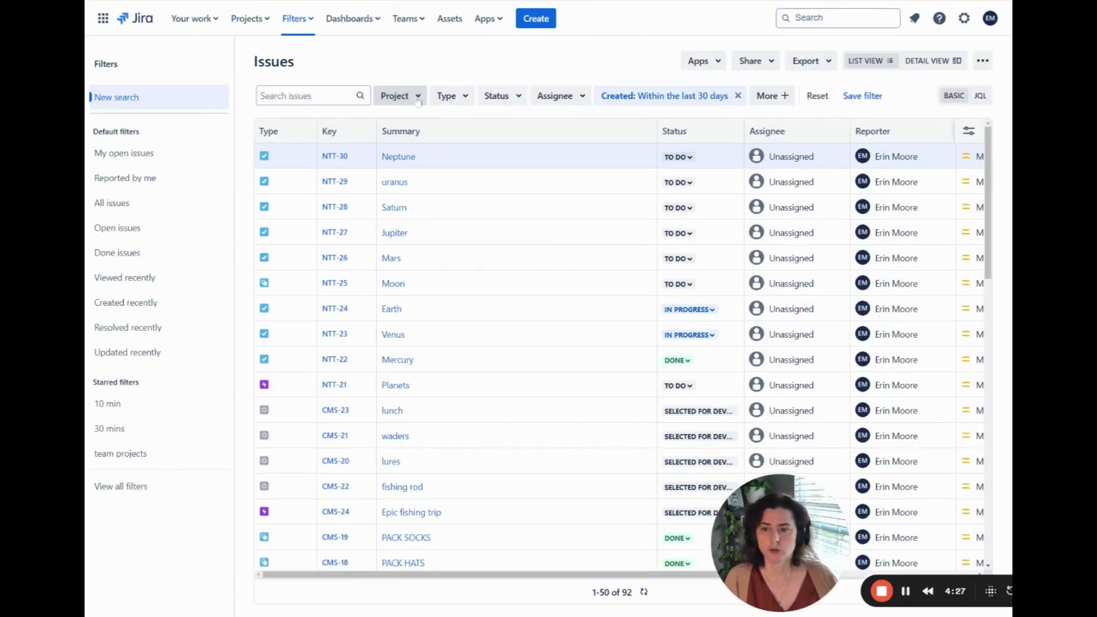
left_click(410, 97)
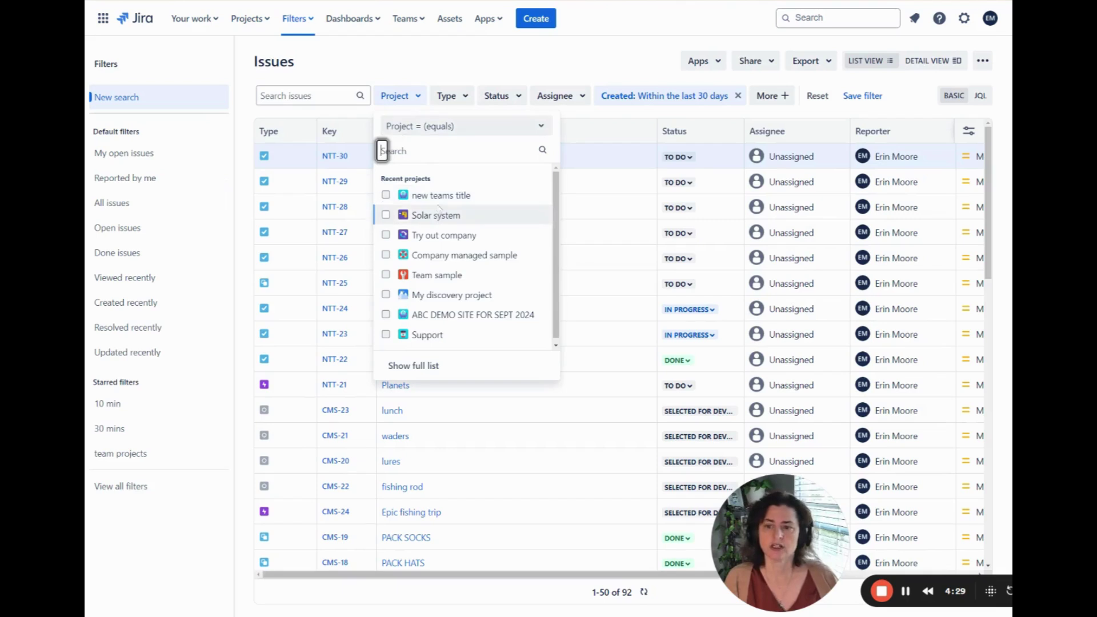
left_click(440, 197)
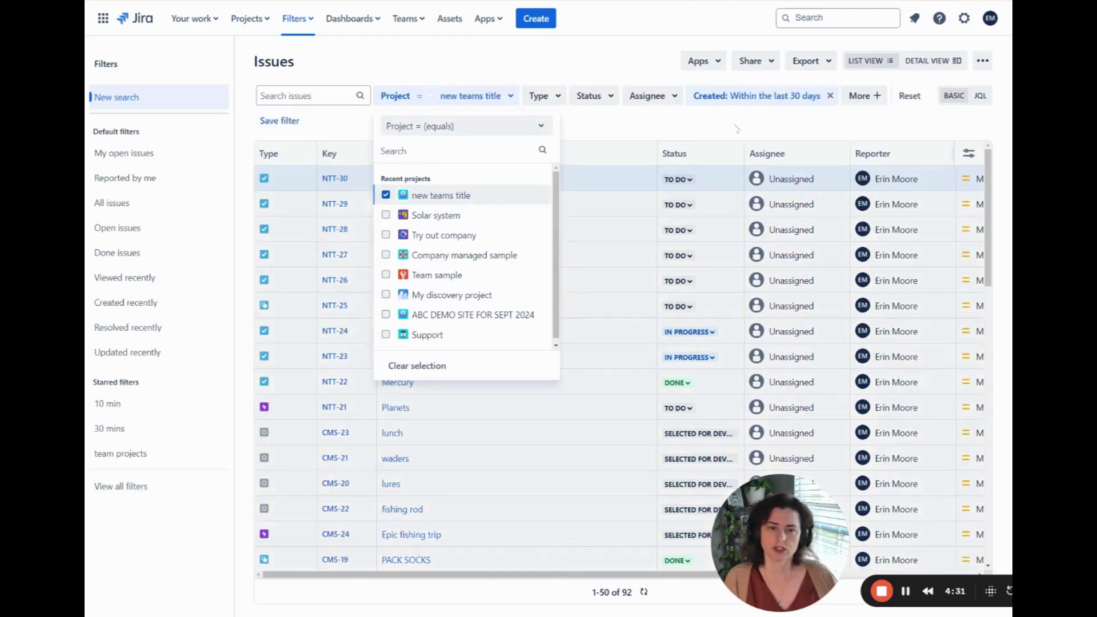
left_click(698, 131)
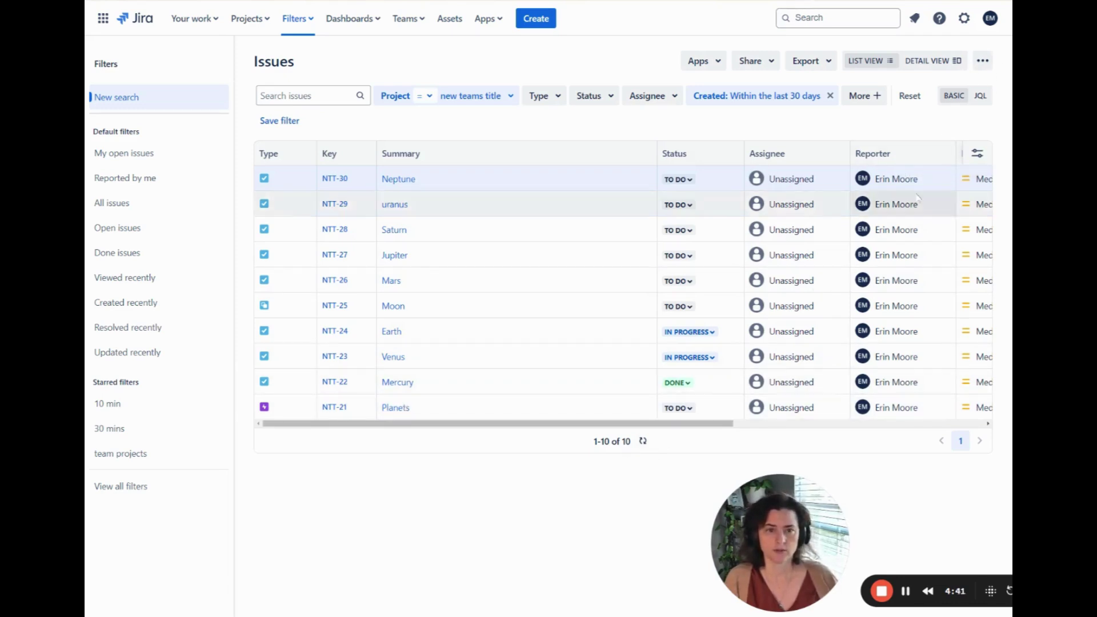
left_click(982, 60)
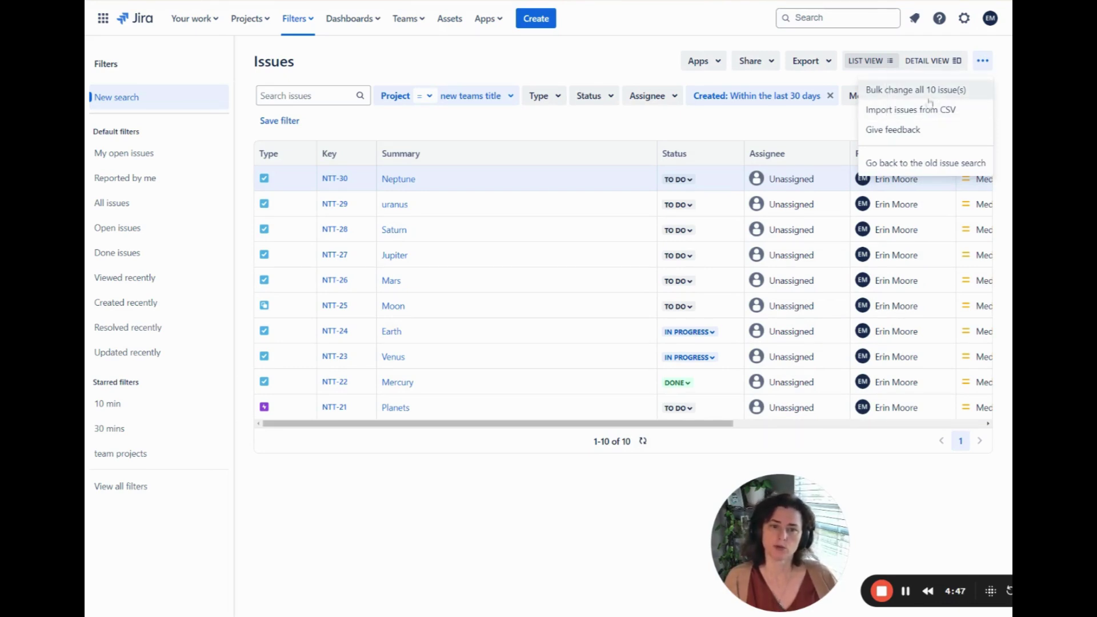
key("Escape")
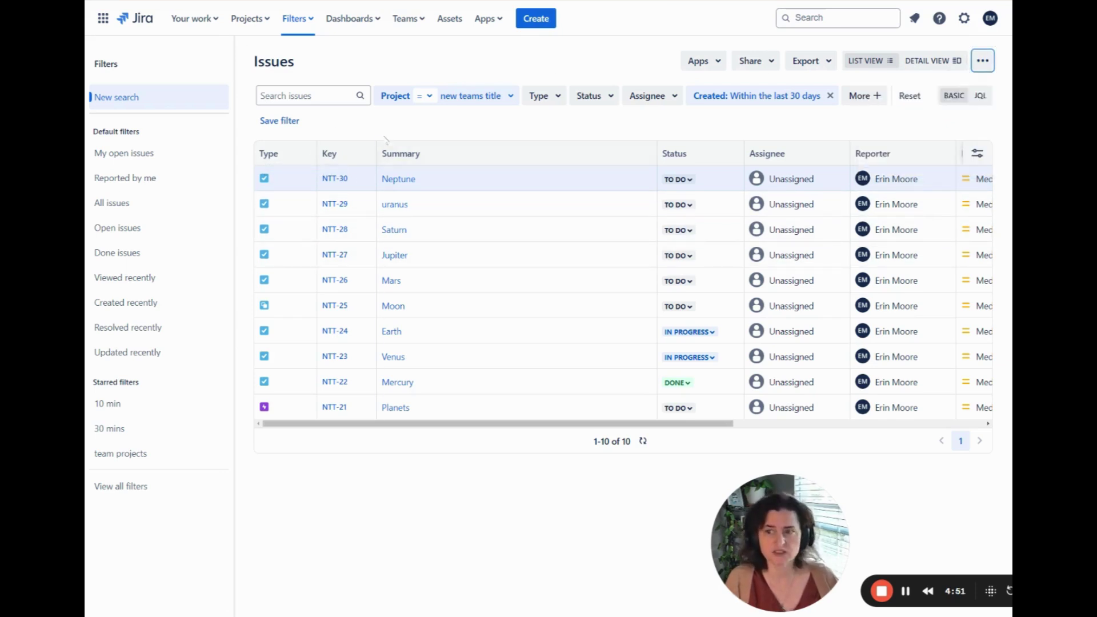
Return to the new teams title project's list and select every top-level issue plus Mercury, Venus, Earth and Mars under Planets.
left_click(250, 19)
left_click(303, 162)
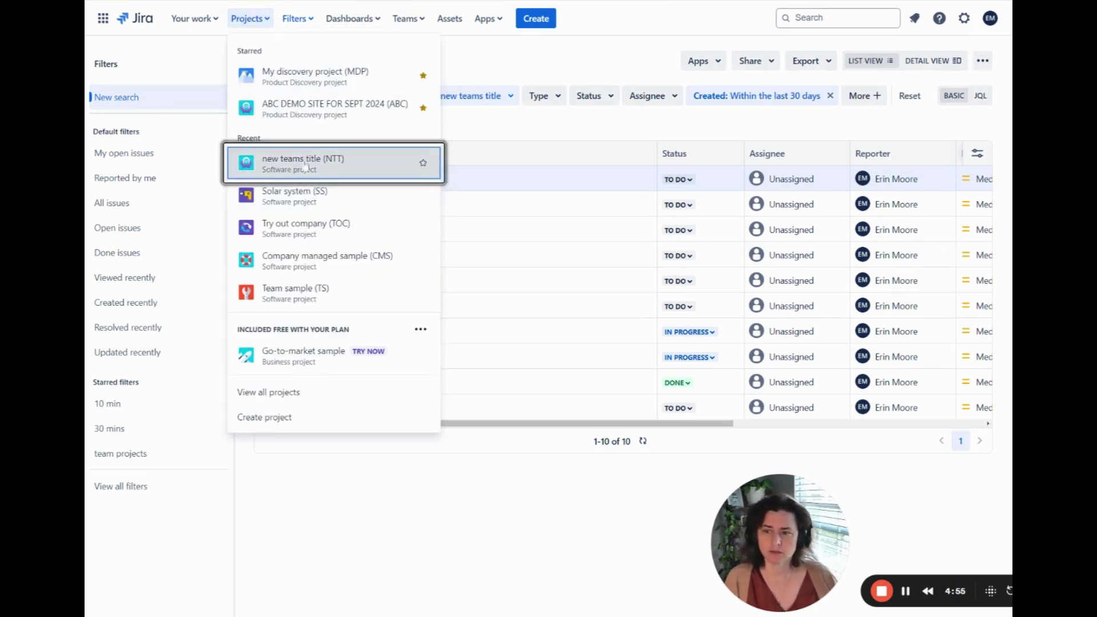
left_click(130, 195)
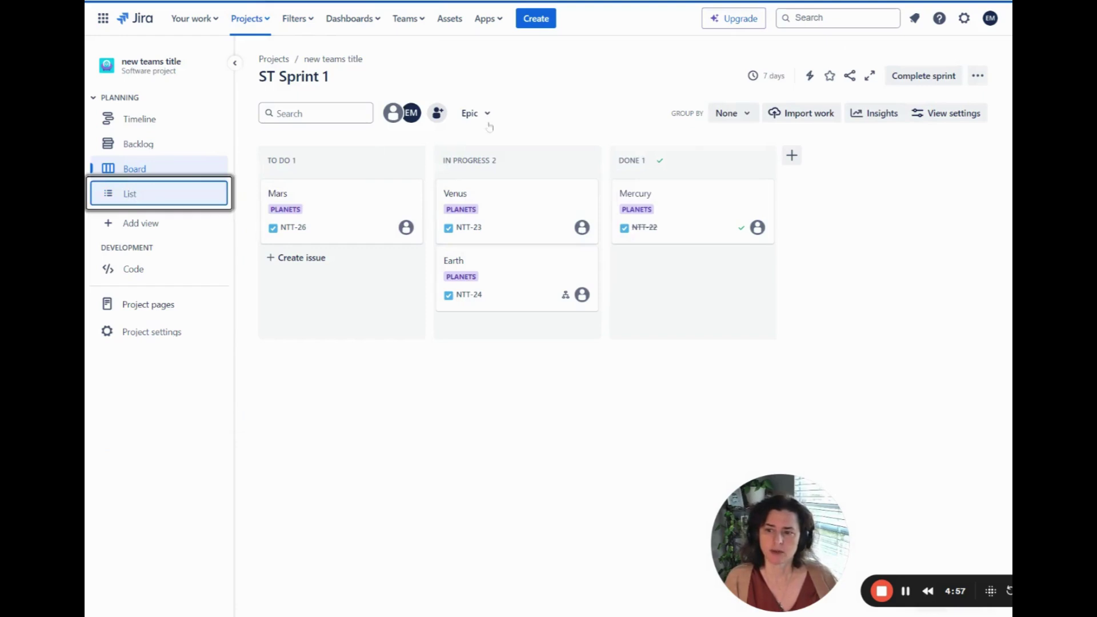
left_click(279, 149)
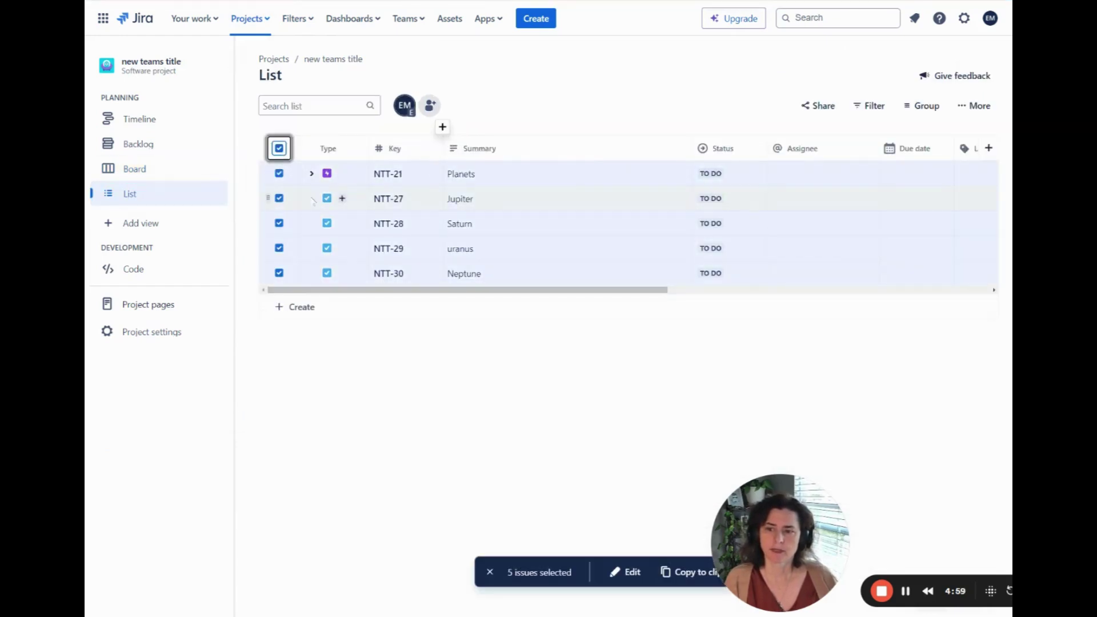
left_click(311, 173)
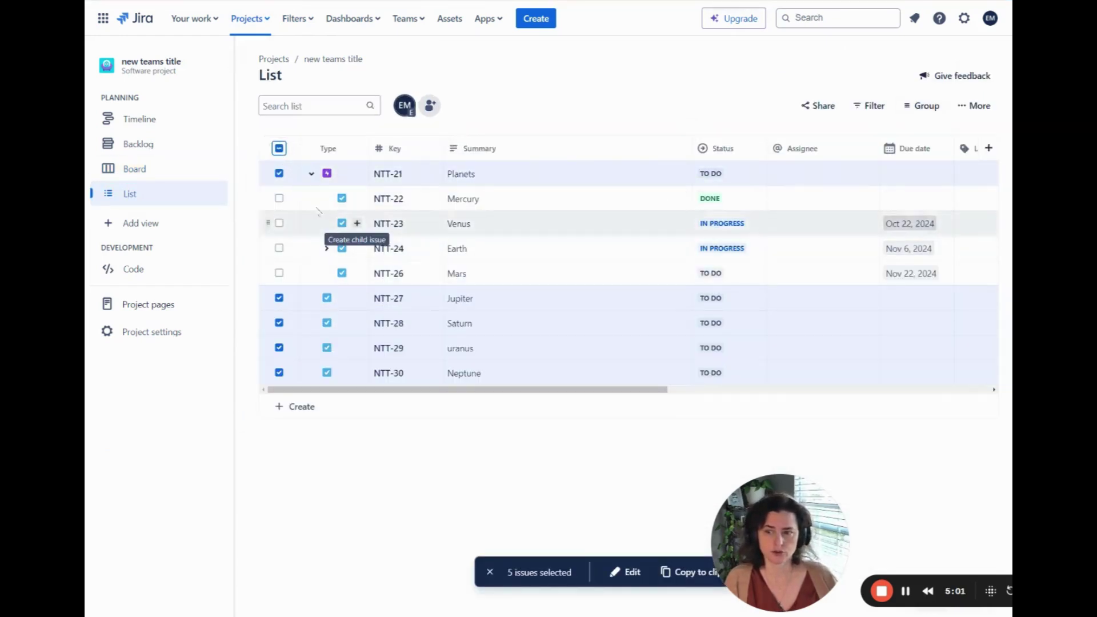
left_click(279, 198)
left_click(279, 222)
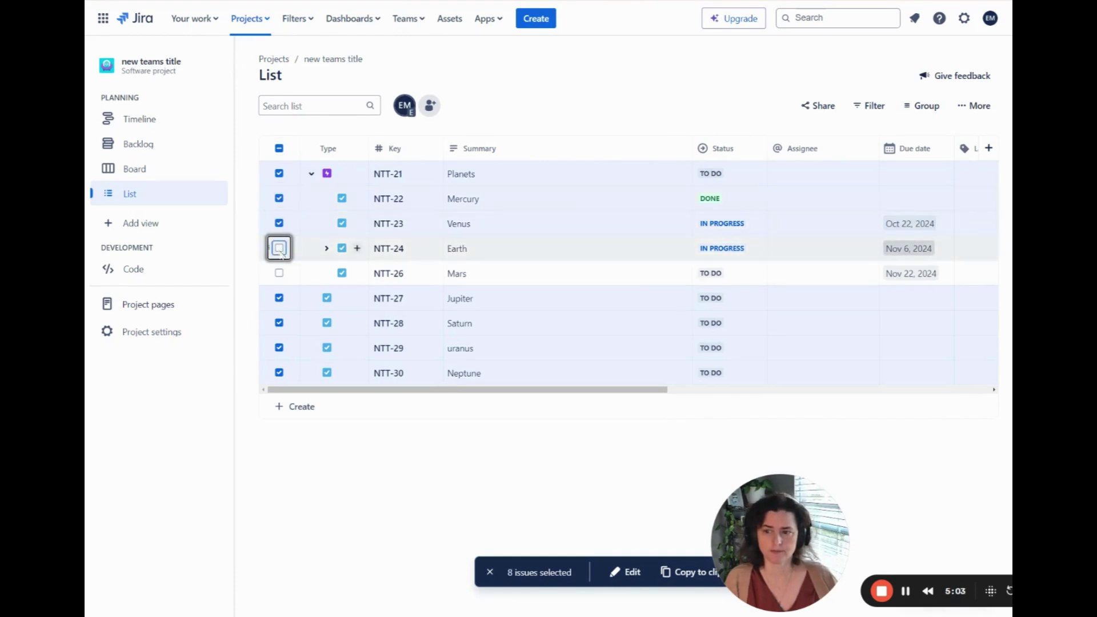
left_click(279, 248)
left_click(279, 272)
Check the project list's view options for an action that applies to the selected issues.
left_click(971, 108)
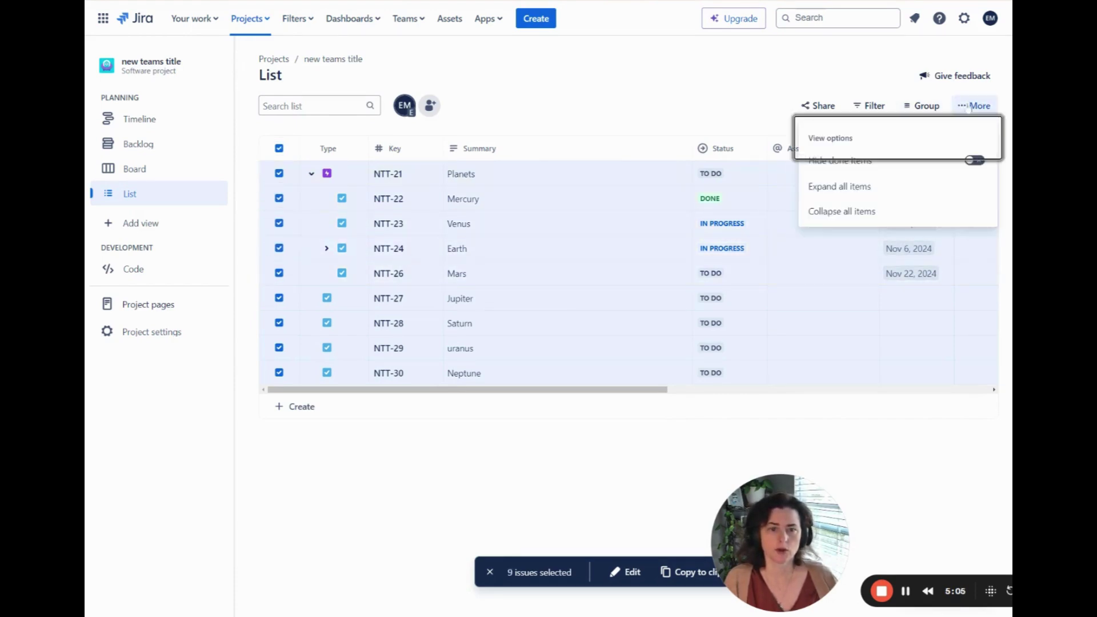
left_click(691, 106)
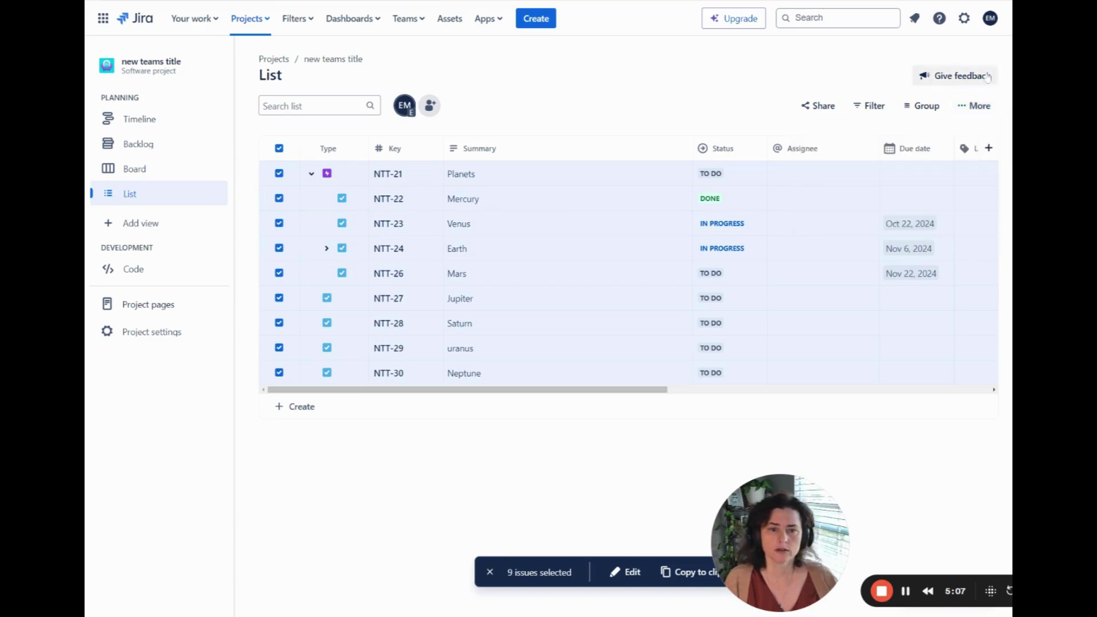
left_click(965, 108)
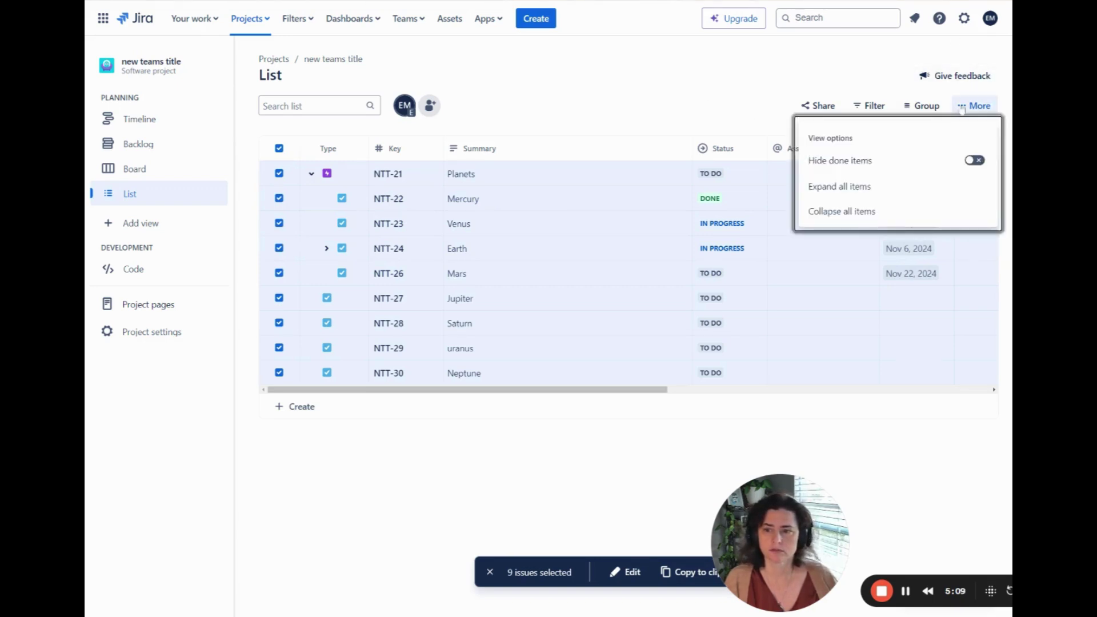
left_click(639, 88)
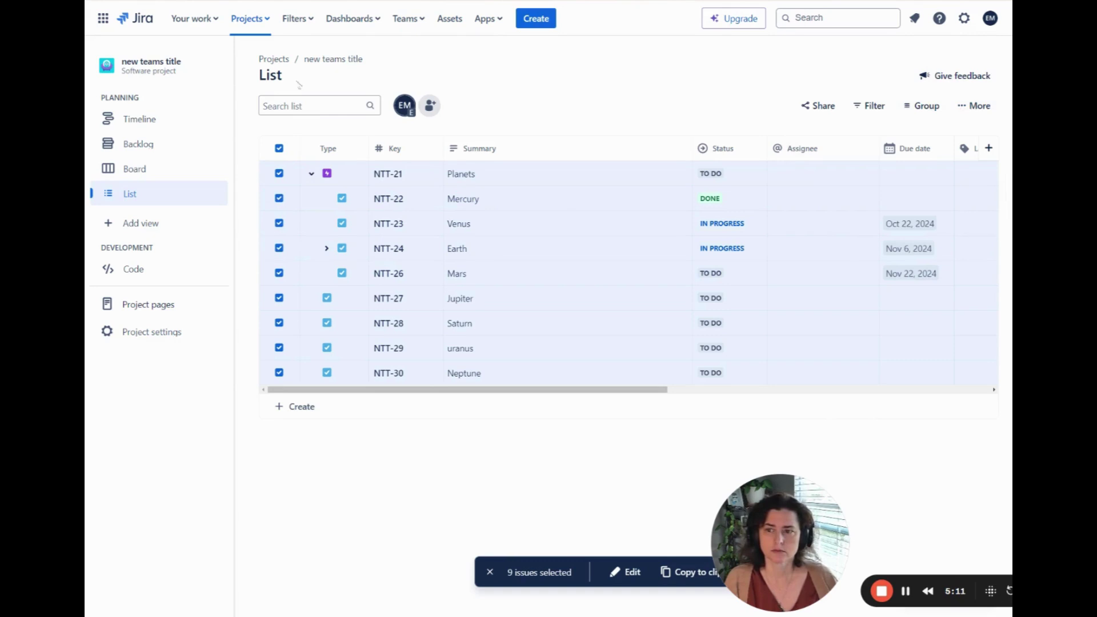
Show all issues across projects and filter them by the new teams title project.
left_click(250, 18)
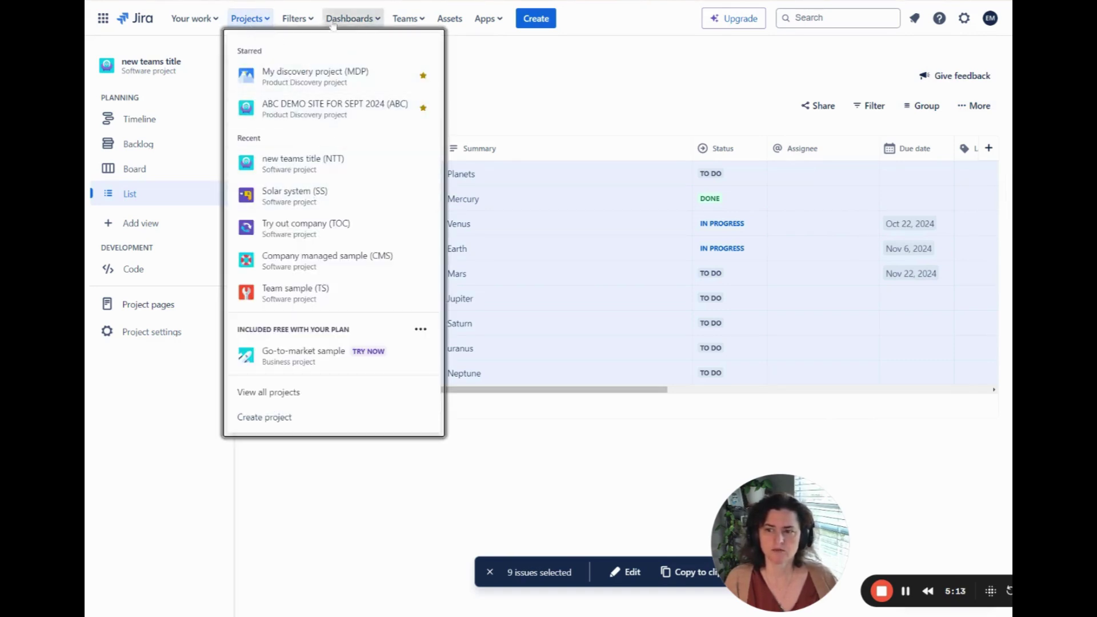
left_click(300, 19)
left_click(316, 253)
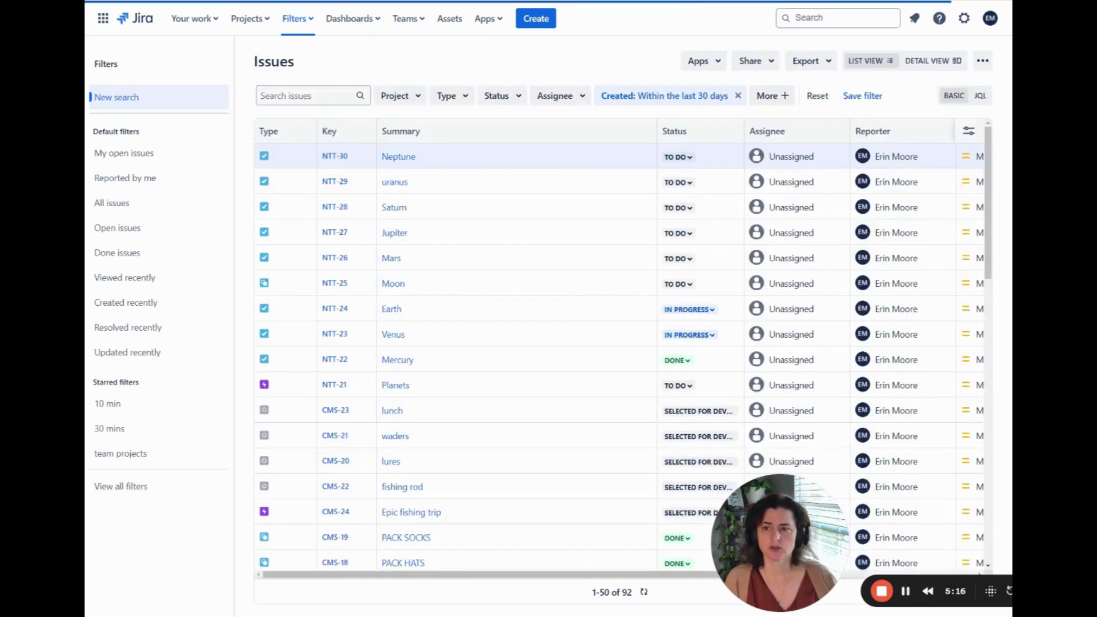
left_click(418, 99)
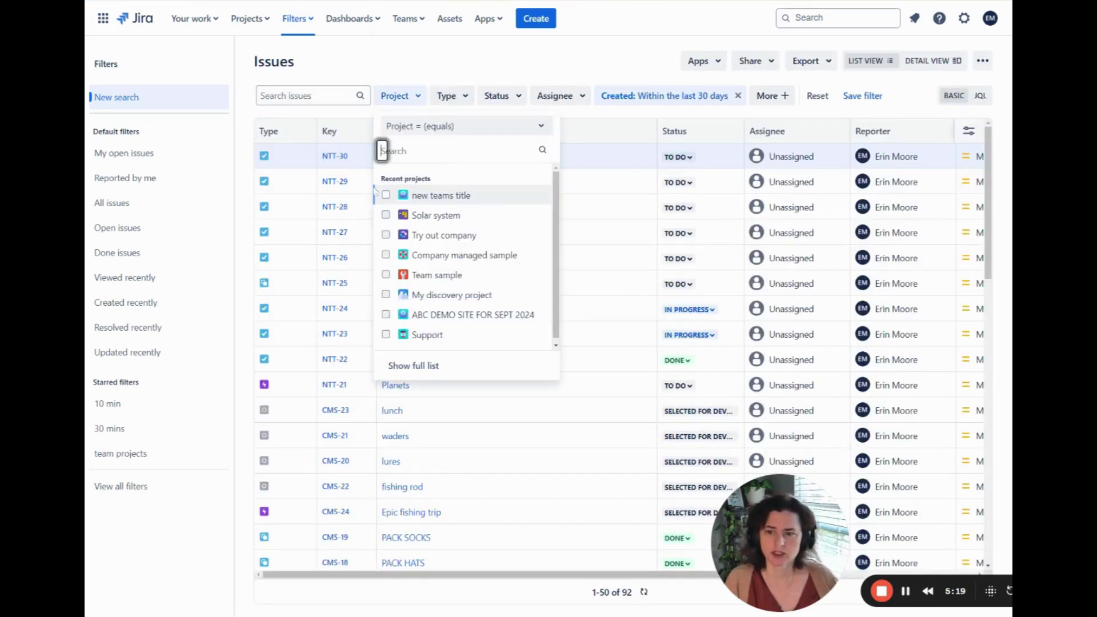
left_click(386, 195)
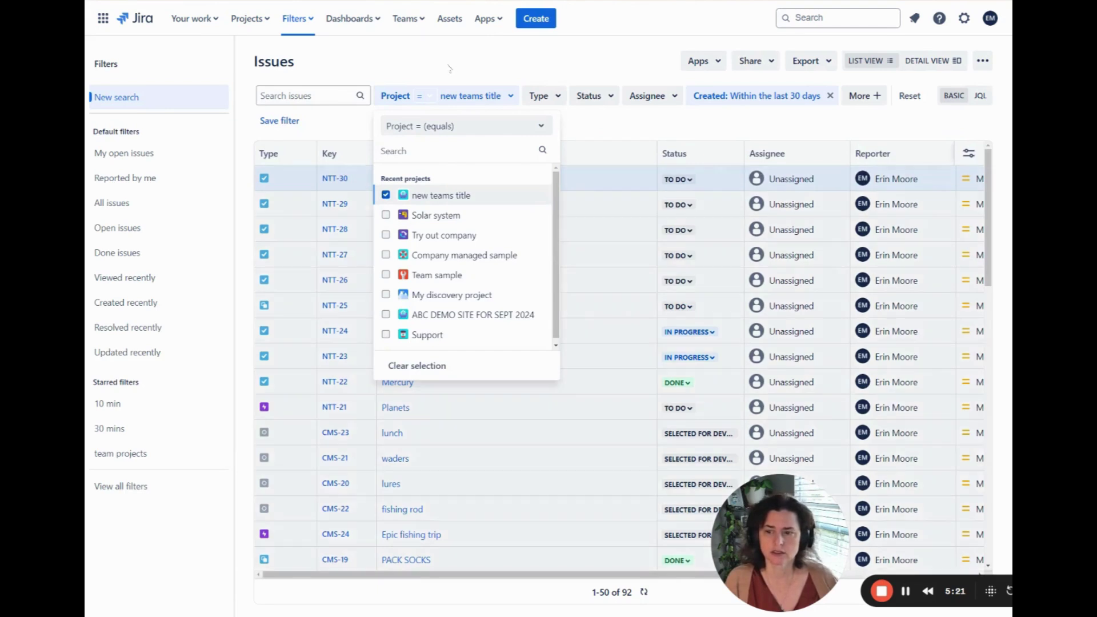
left_click(450, 68)
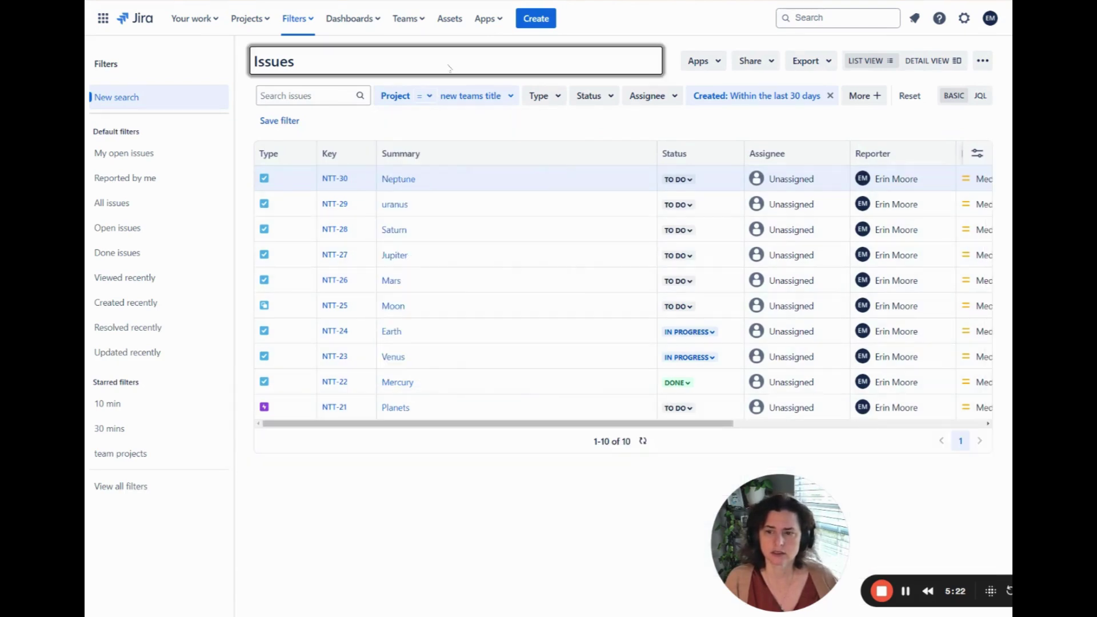
Look through the additional actions and export options for the filtered new teams title issues.
left_click(983, 62)
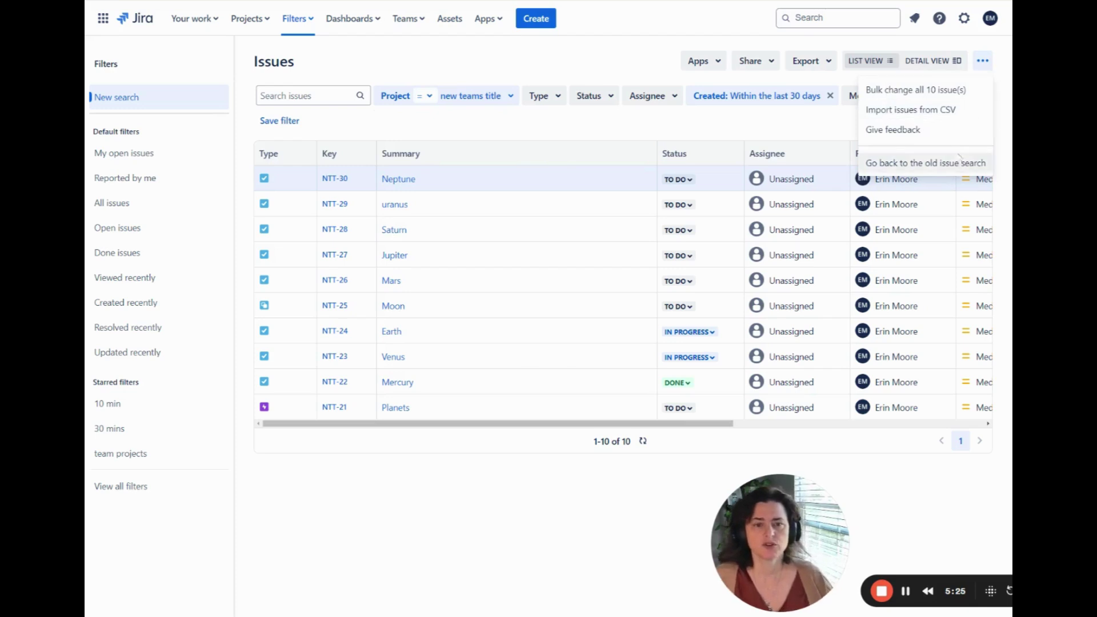
key("Escape")
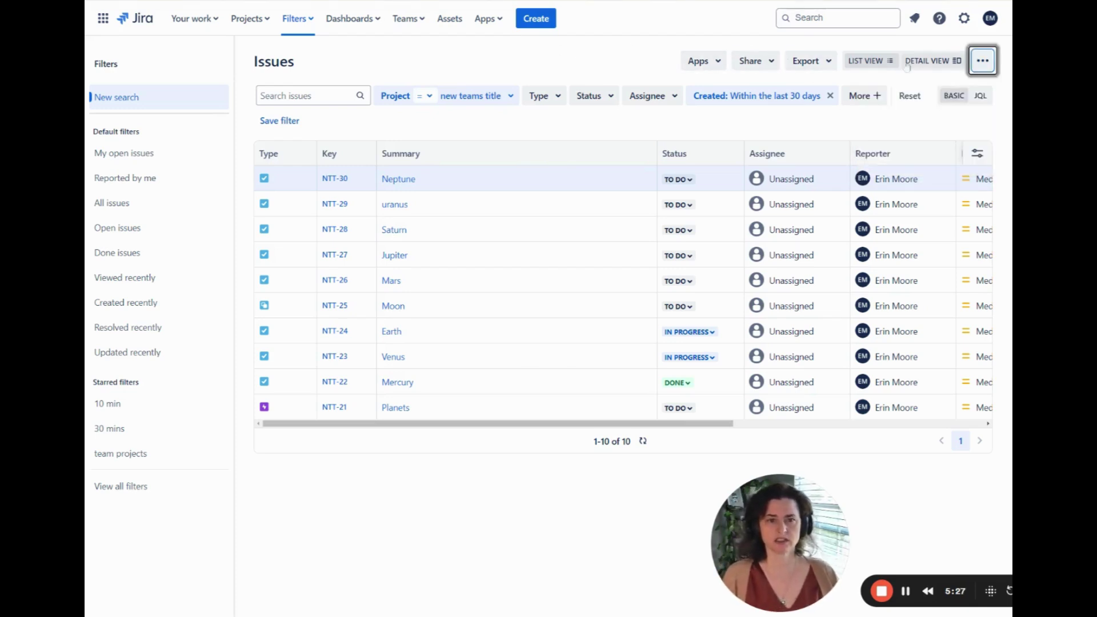
left_click(822, 61)
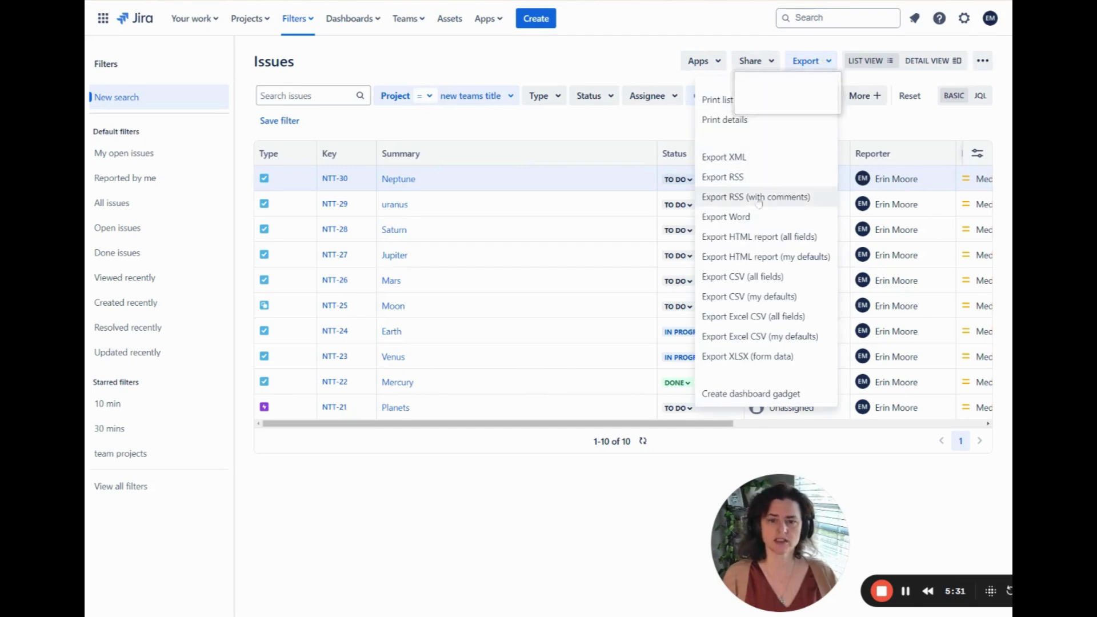
left_click(797, 283)
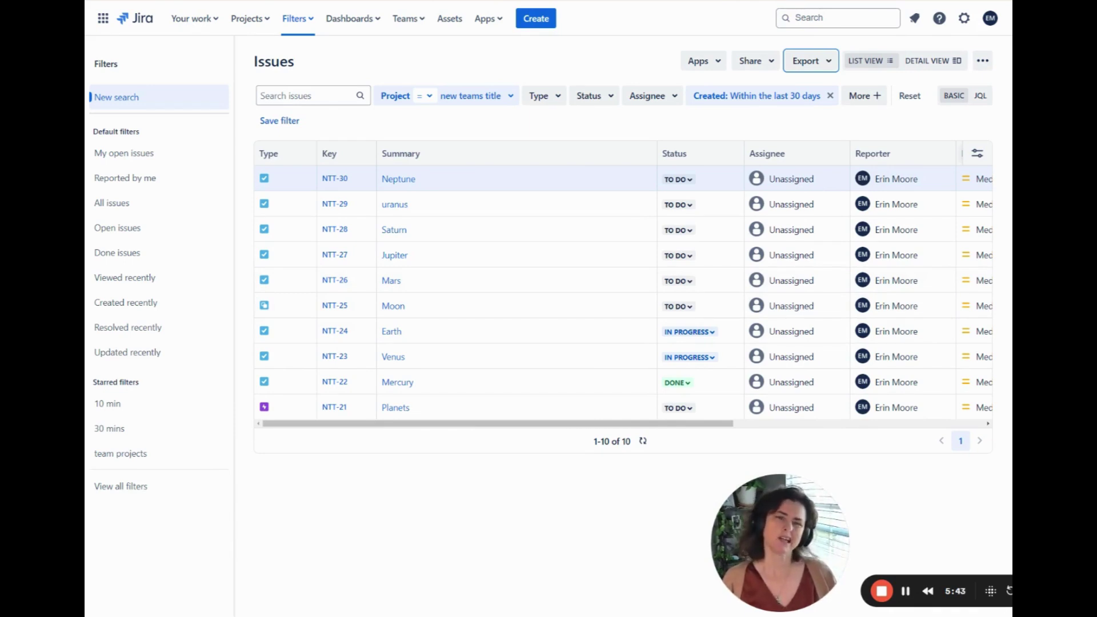
left_click(610, 61)
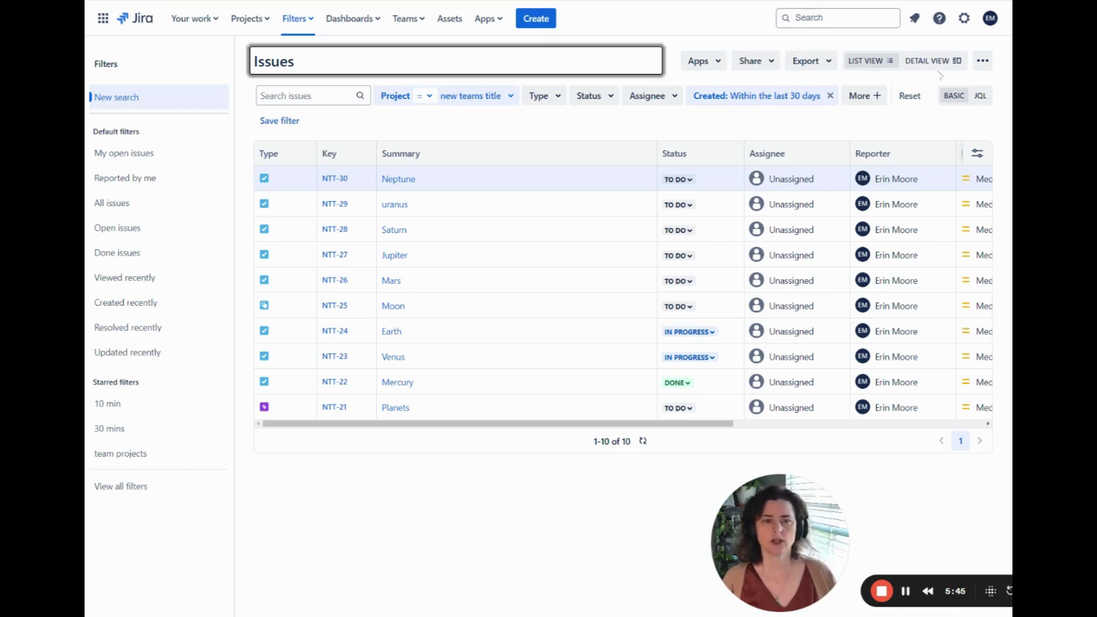
Start a bulk change of all filtered new teams title issues and include every issue in the selection.
left_click(982, 69)
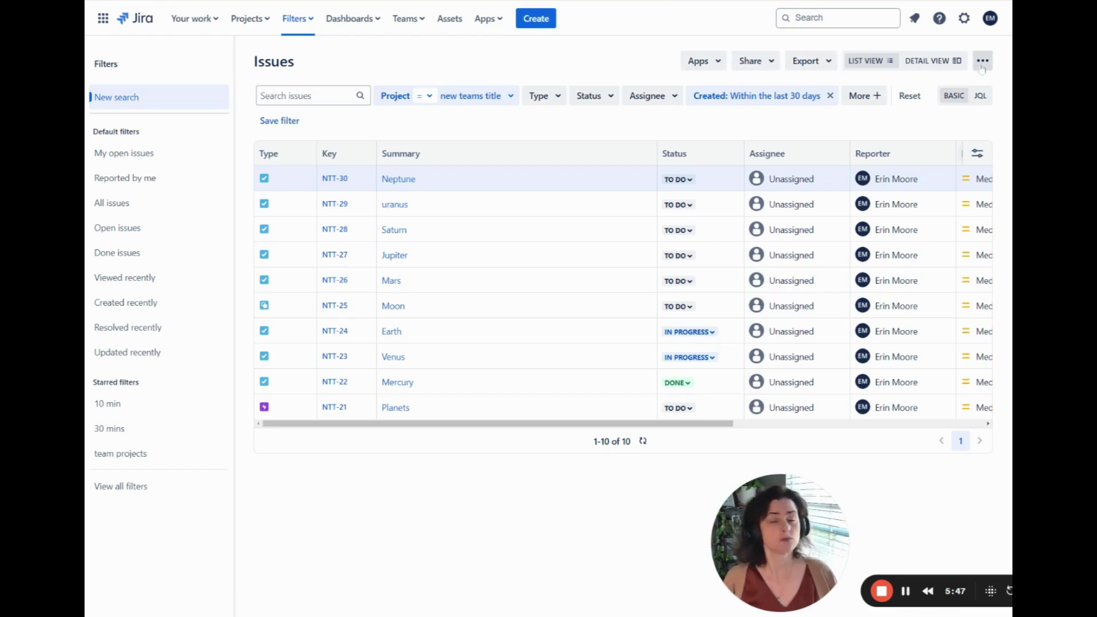
left_click(982, 67)
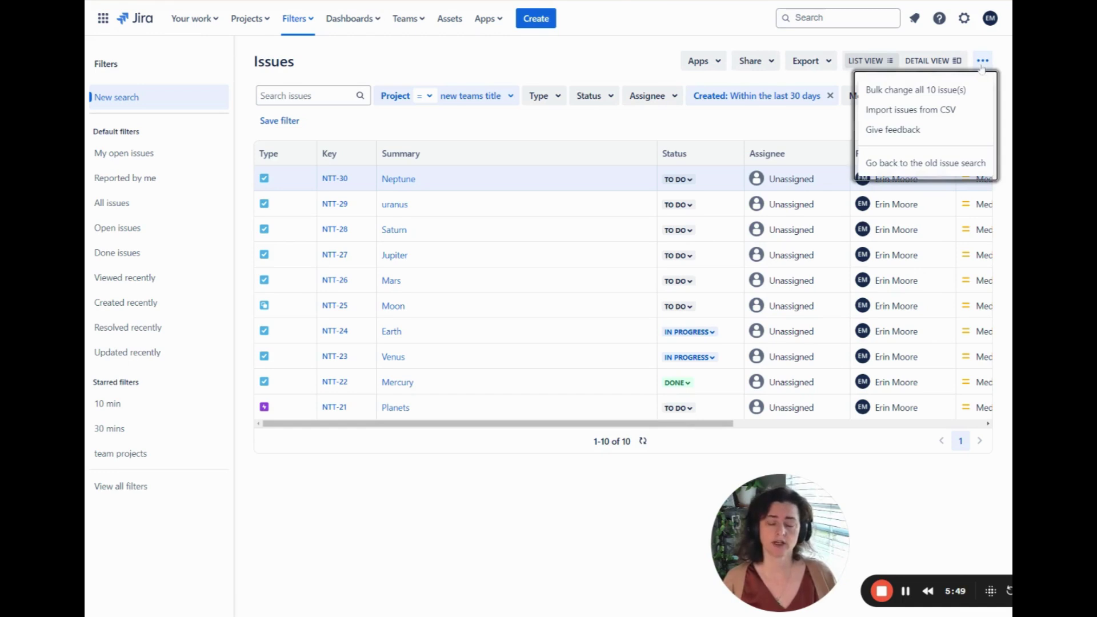
left_click(947, 100)
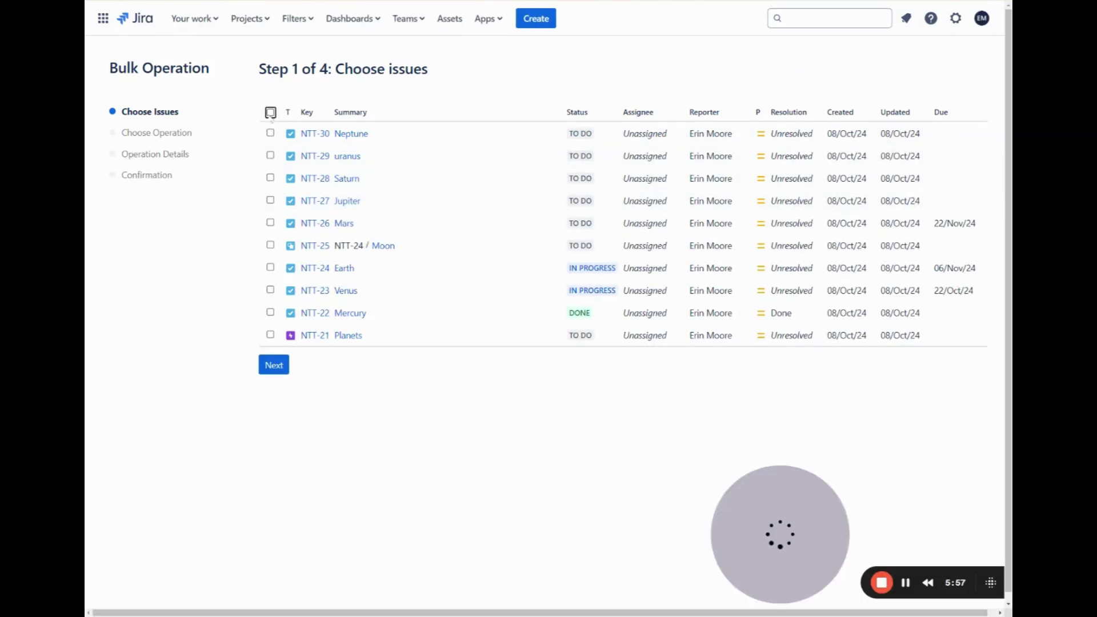
left_click(270, 113)
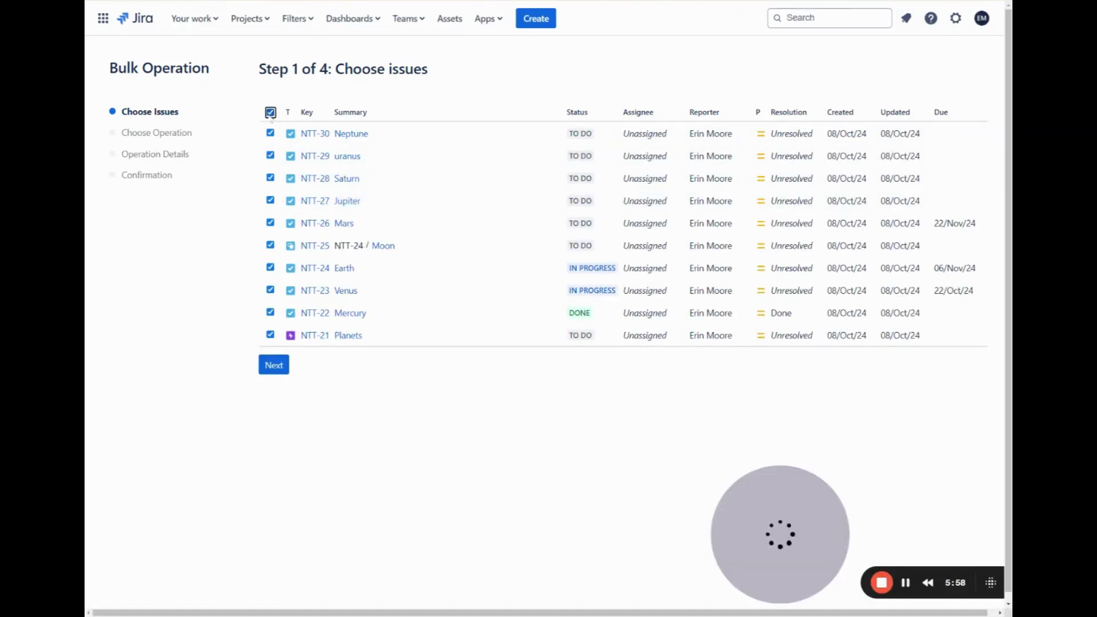
left_click(279, 371)
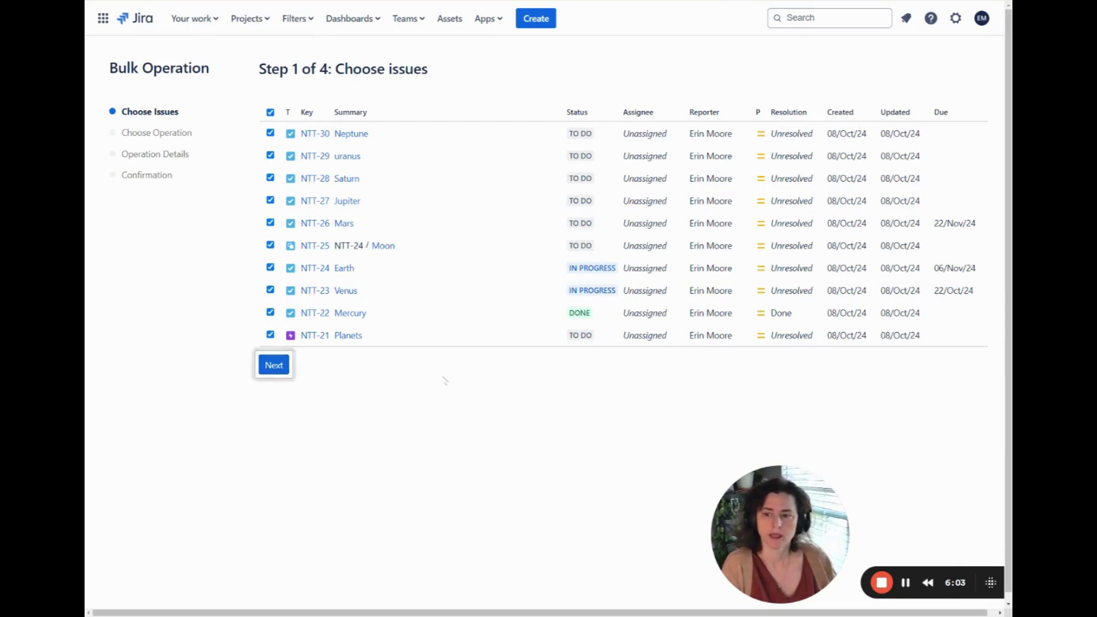
Choose Move Issues as the bulk action and continue to the destination settings.
left_click(313, 181)
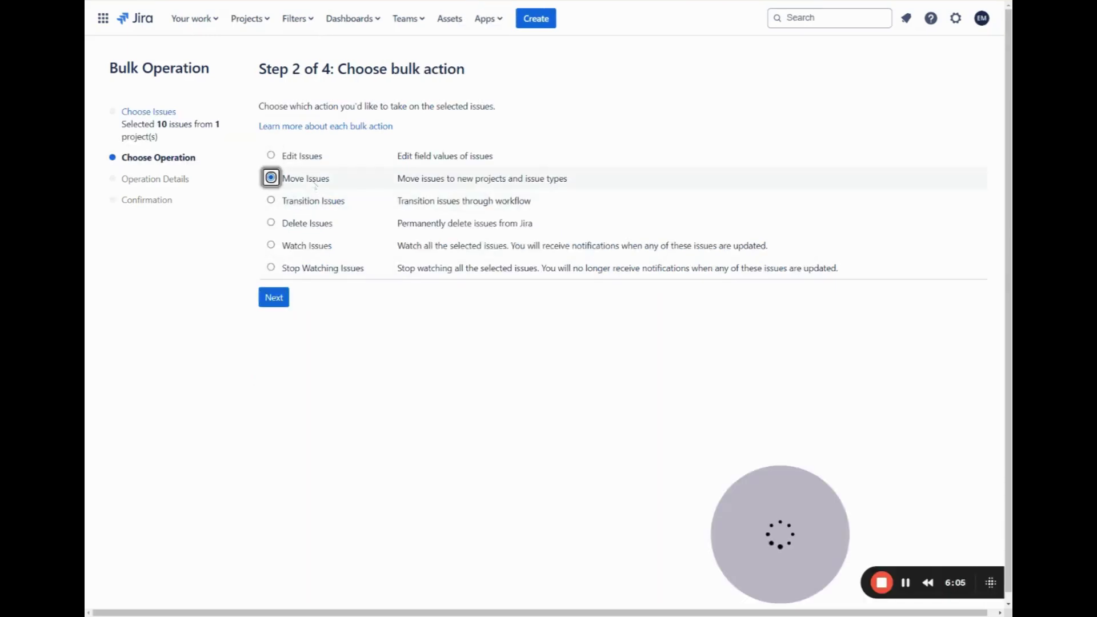
key("Tab")
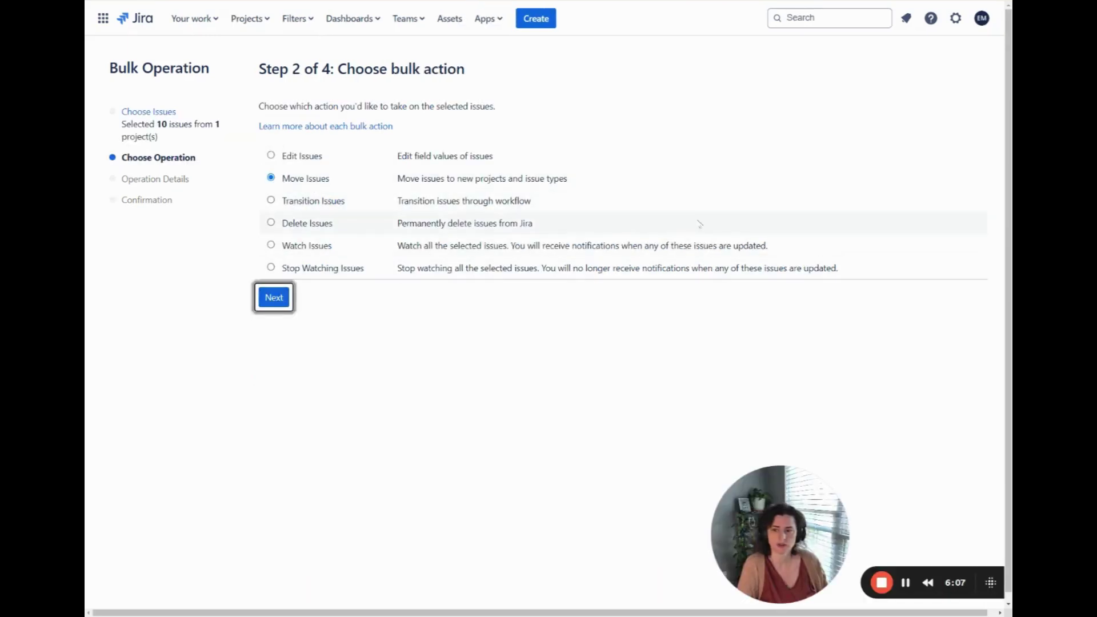
key("Return")
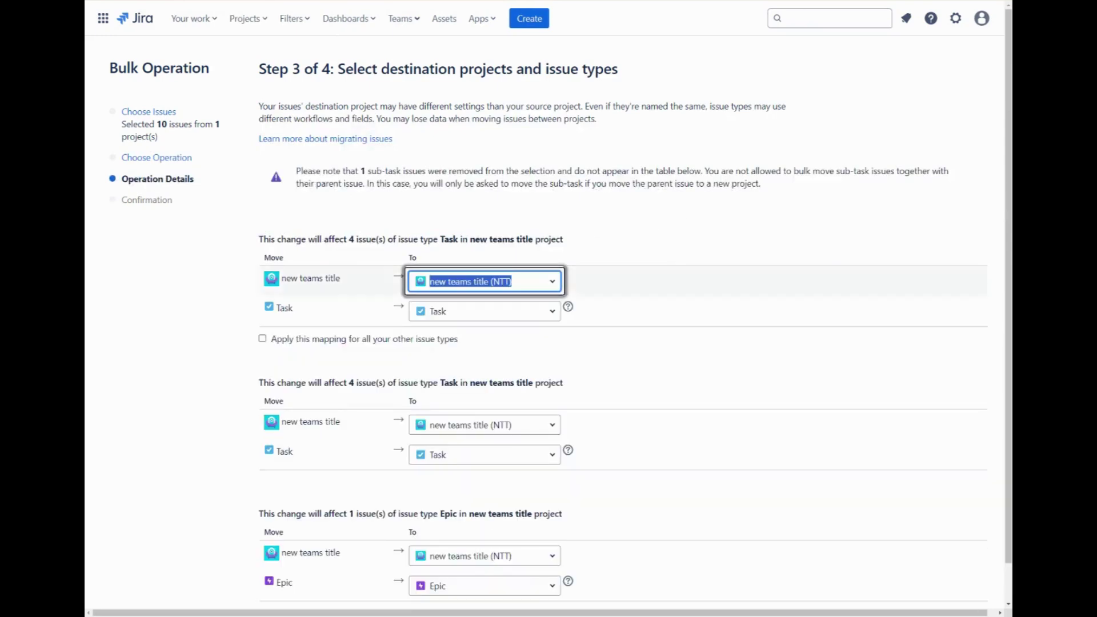
Set the first Task group's destination to the Solar system (SS) project with issue type Task.
left_click(503, 281)
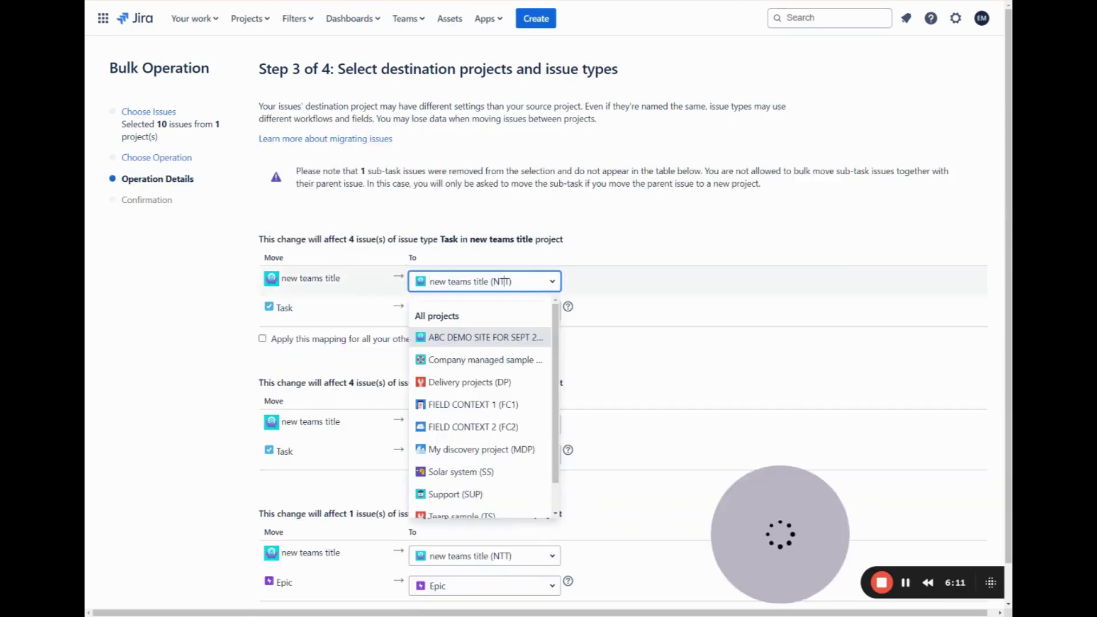
scroll(498, 411, "down", 1)
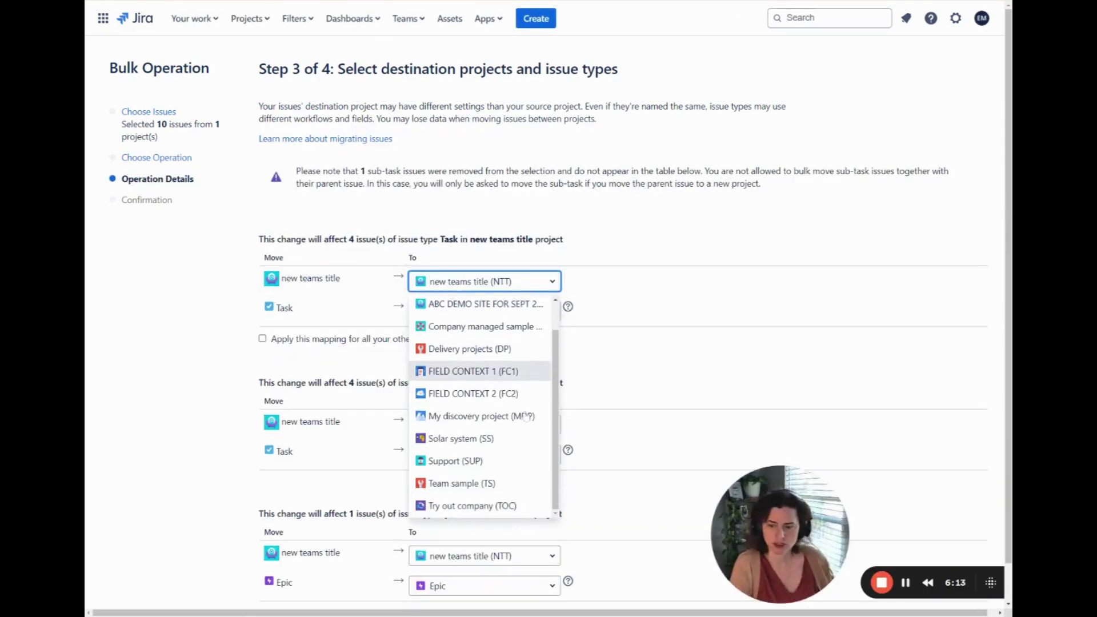
left_click(499, 446)
scroll(751, 278, "down", 1)
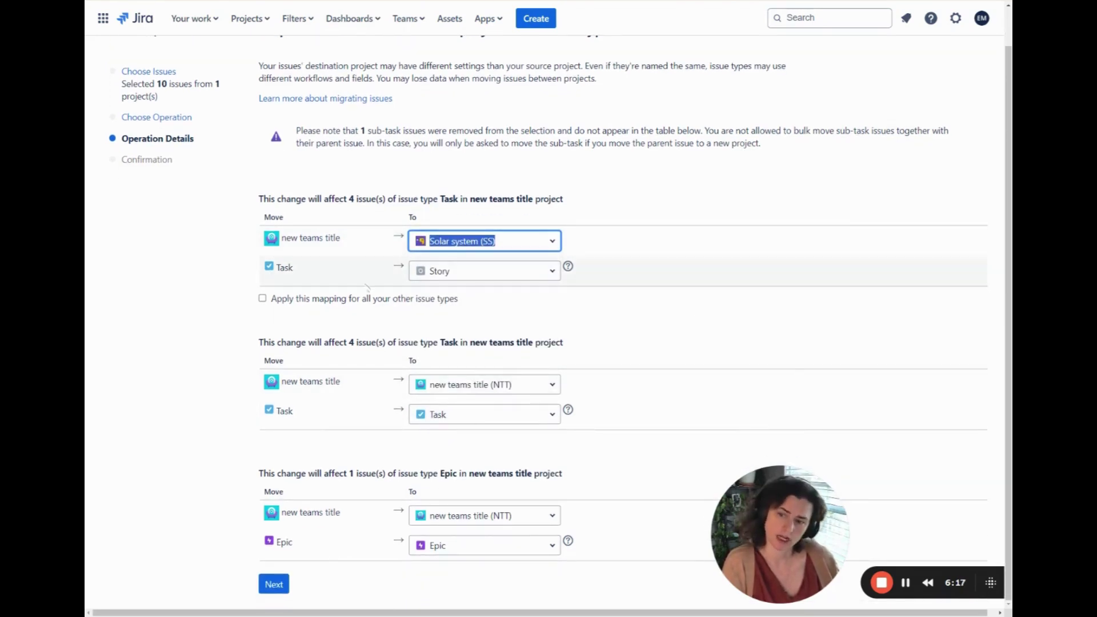
left_click(485, 271)
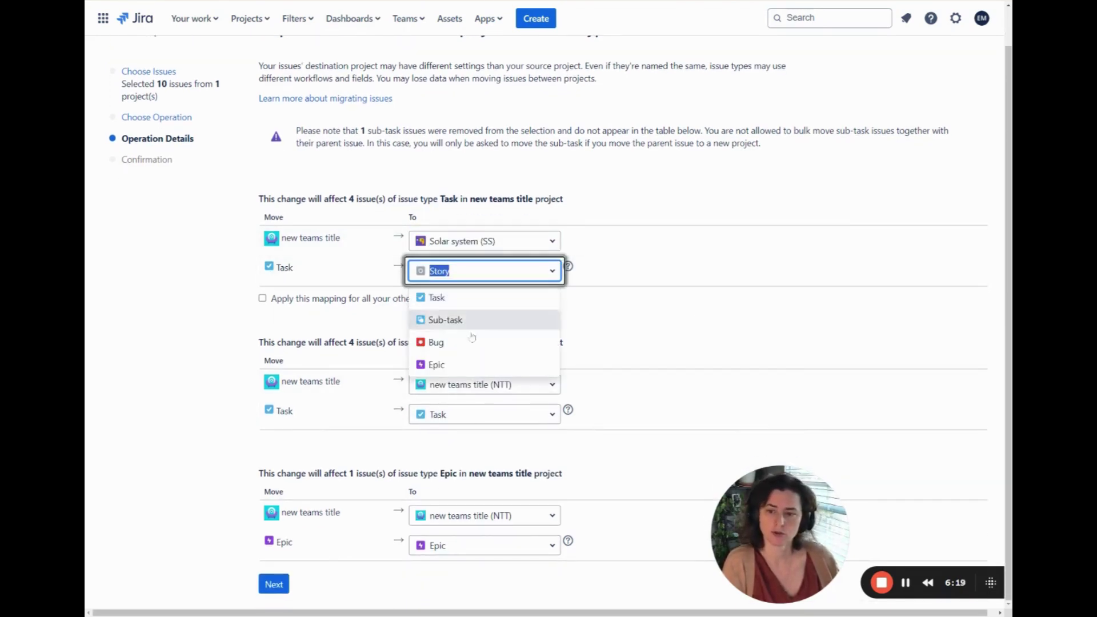
left_click(452, 302)
Set the second Task group's destination to Solar system (SS) with type Task, and accept Sub-task as the subtask's destination type.
left_click(485, 385)
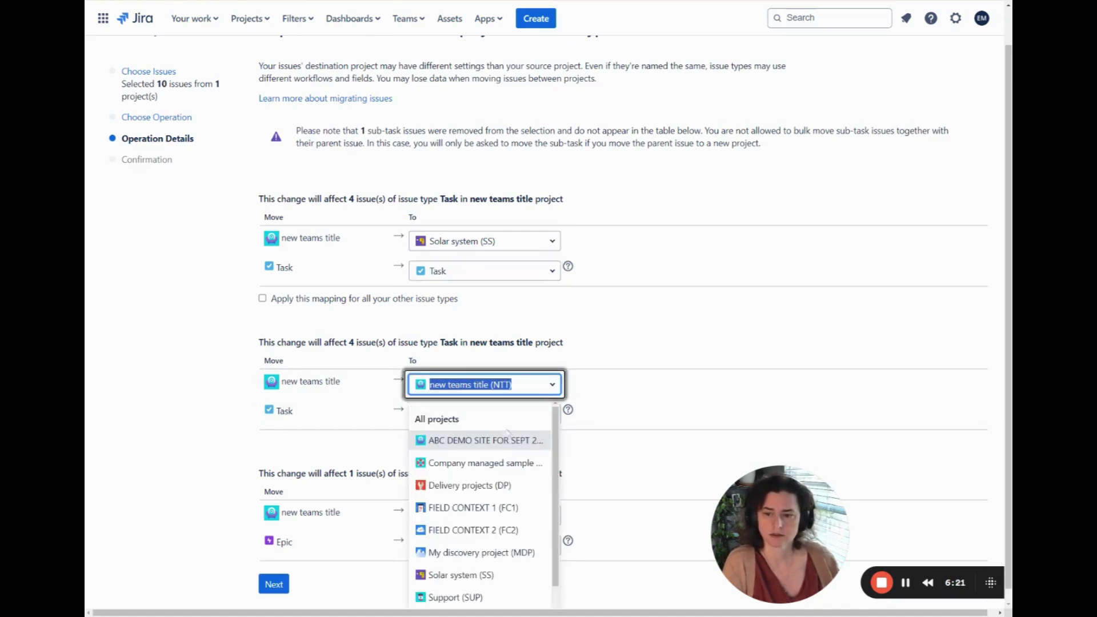
scroll(494, 552, "down", 1)
left_click(463, 542)
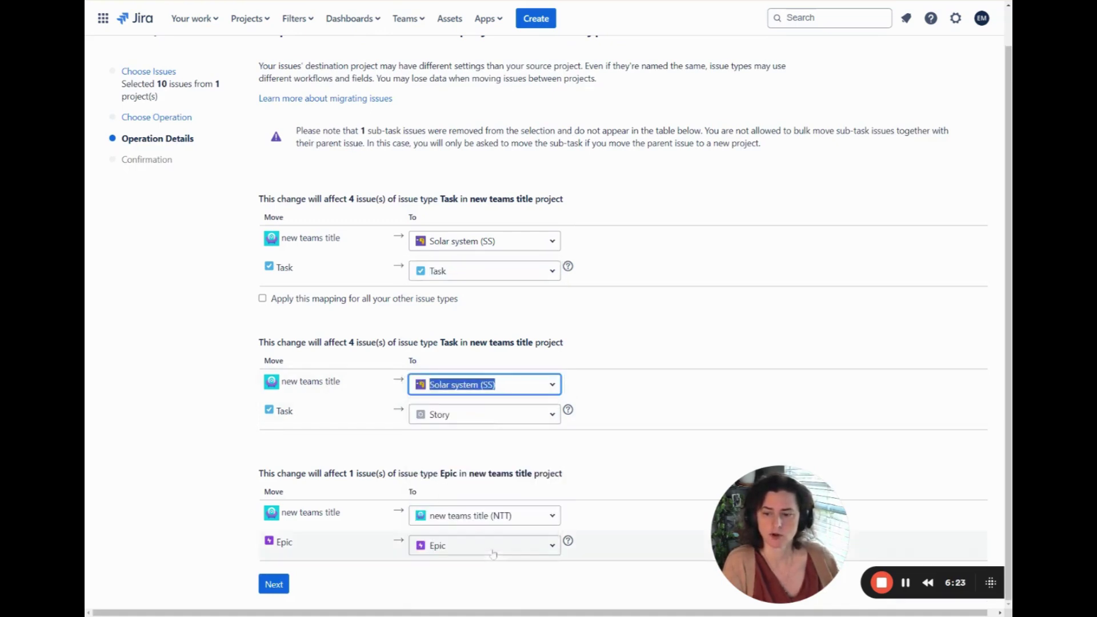
left_click(485, 415)
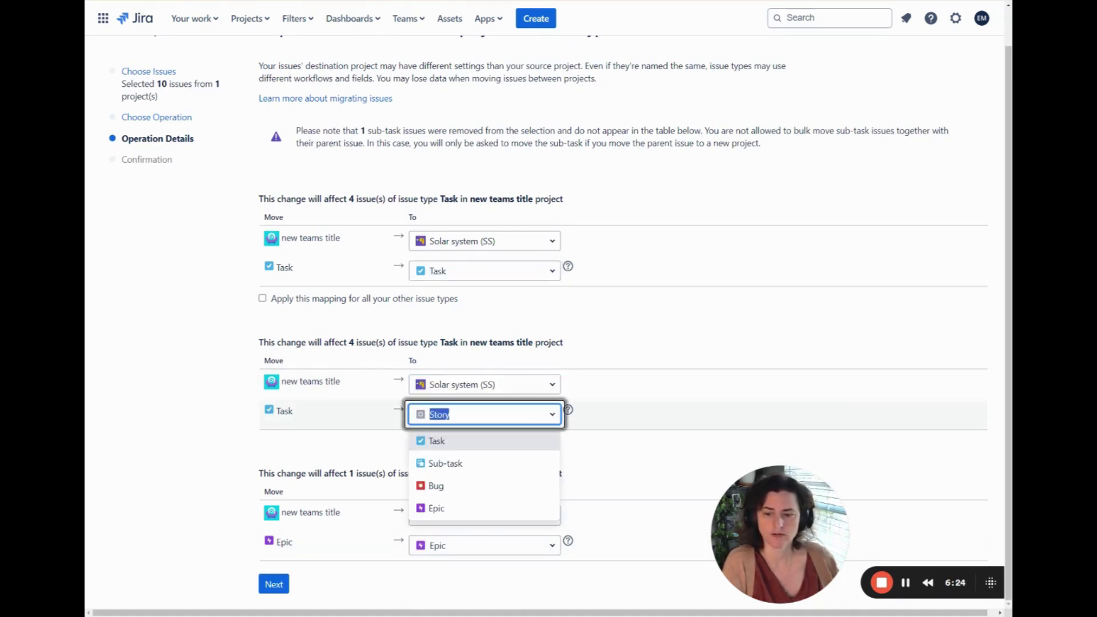
left_click(451, 442)
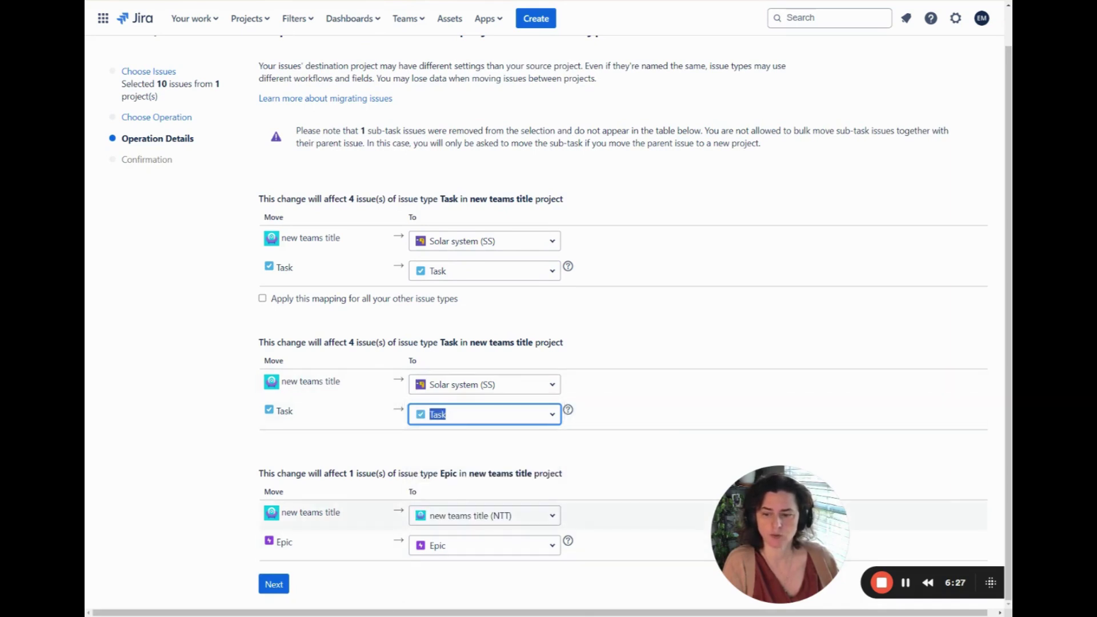
left_click(274, 588)
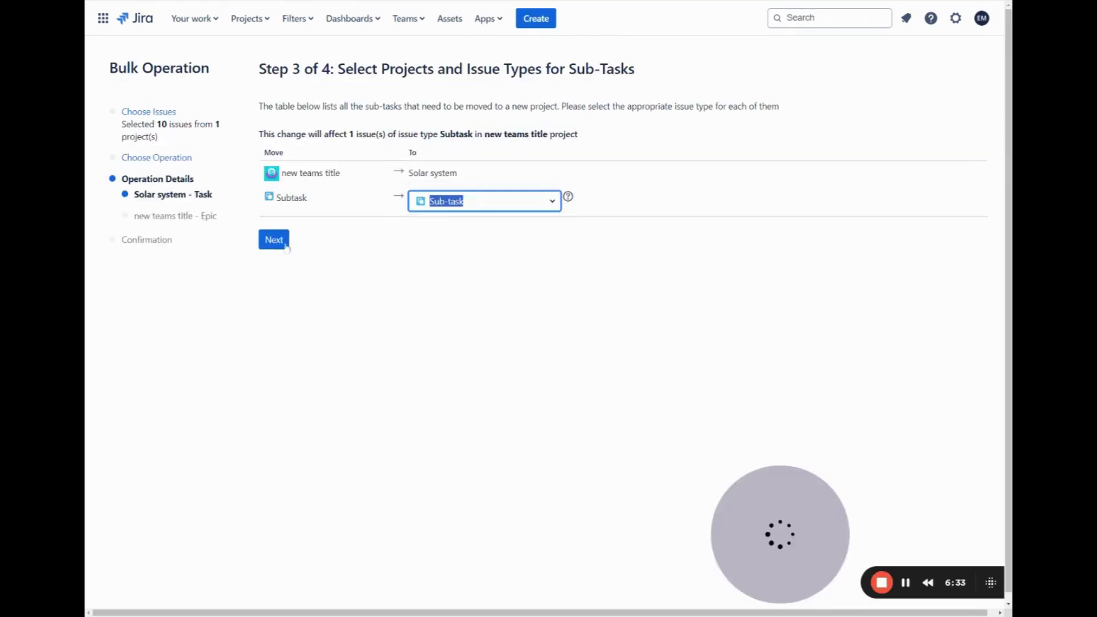
left_click(285, 245)
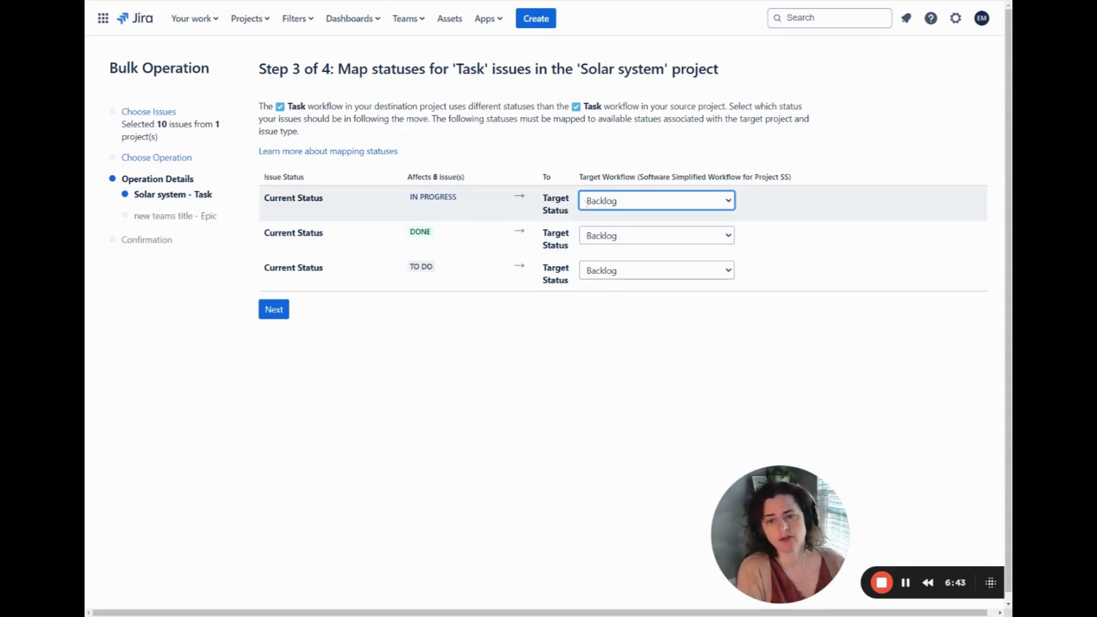
Map the Task statuses In Progress to In Progress, Done to Done and To Do to Backlog.
left_click(638, 255)
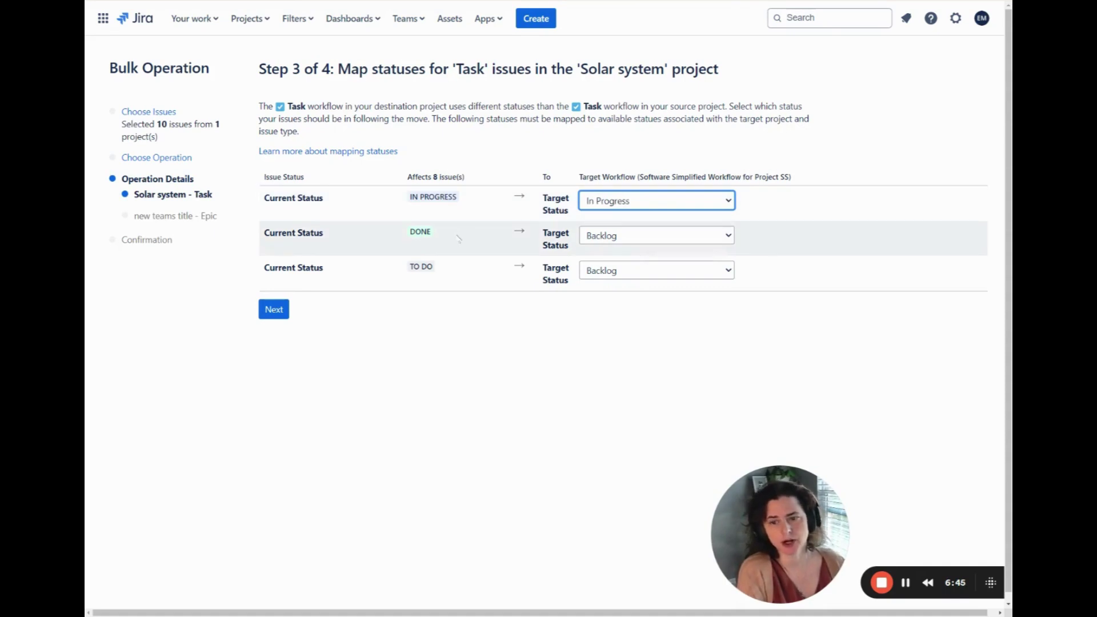
left_click(613, 237)
left_click(629, 268)
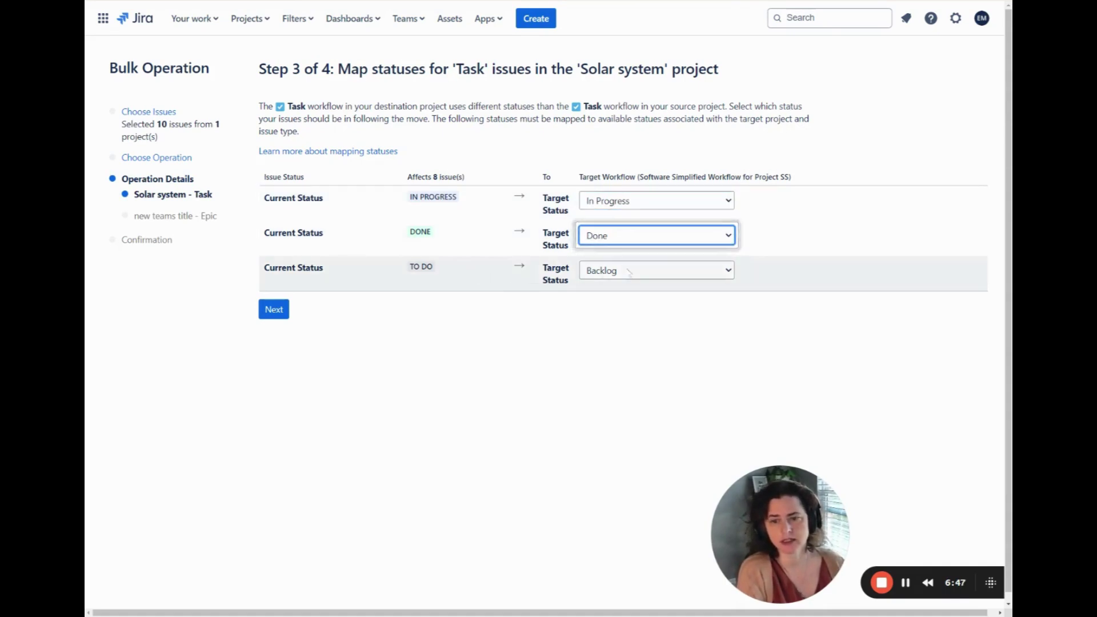
left_click(634, 280)
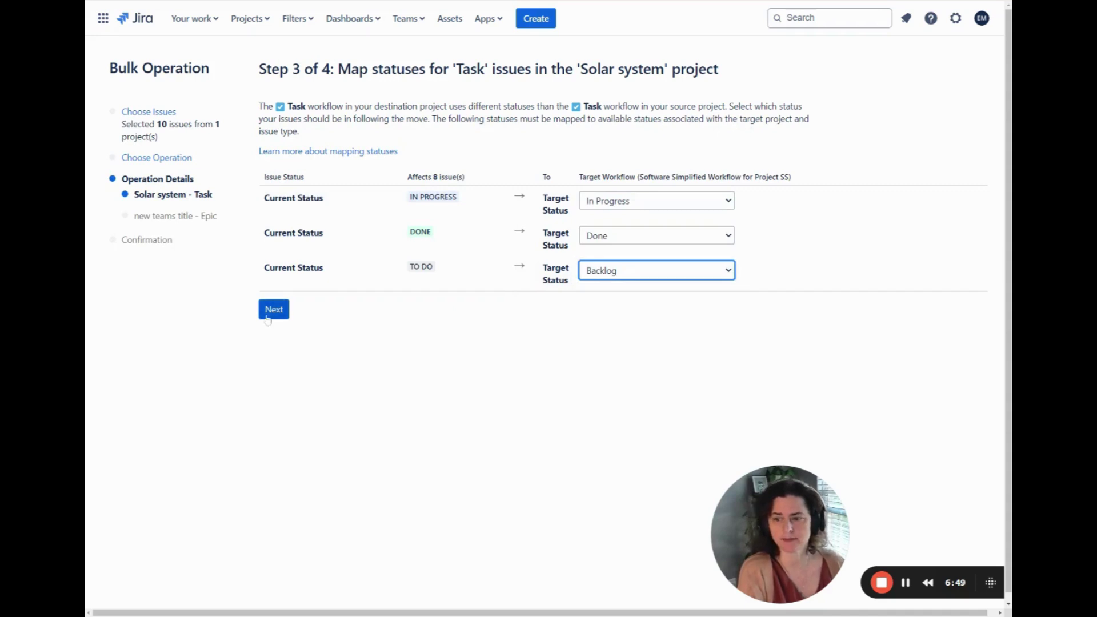
key("Tab")
key("Return")
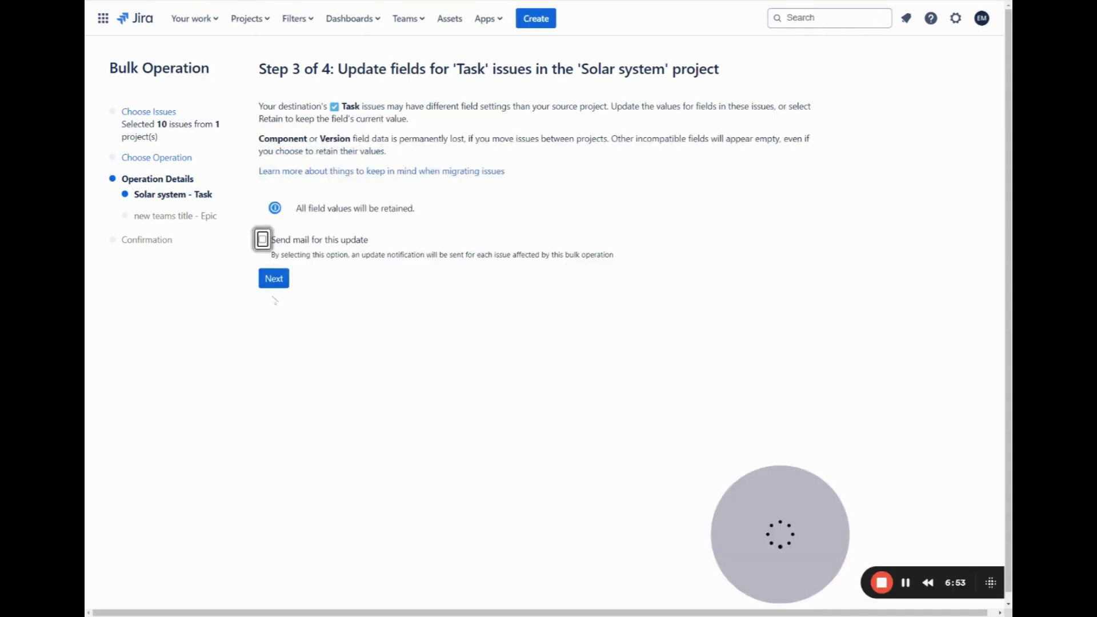
Accept the field settings for Task, Sub-task and Epic issues without update mail, keeping Backlog as the sub-task's target status.
key("Tab")
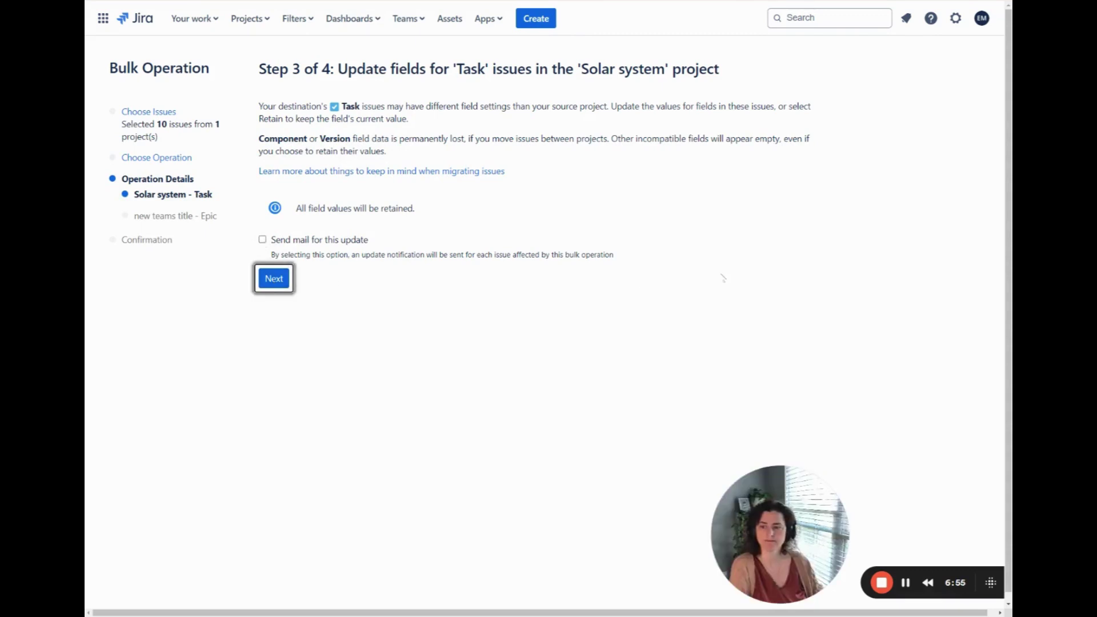
key("Return")
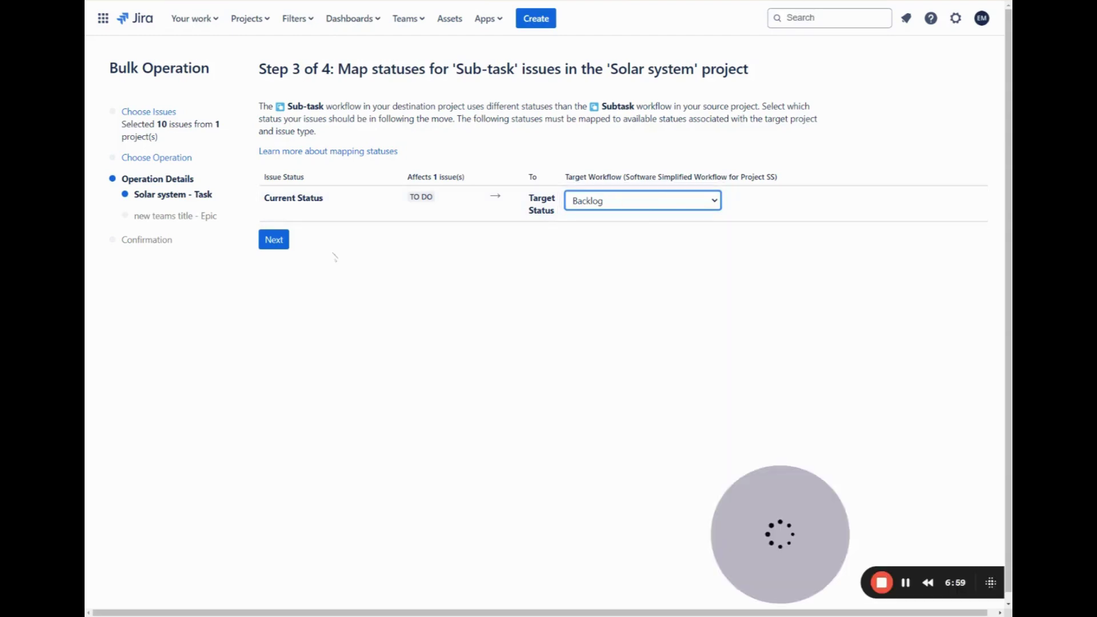
key("Tab")
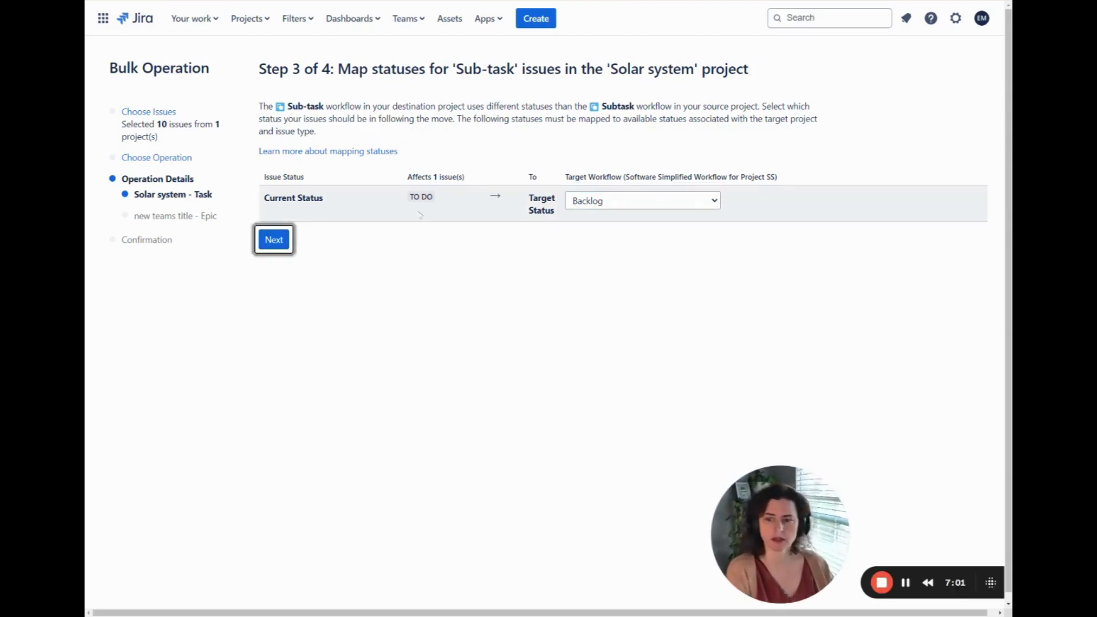
key("Return")
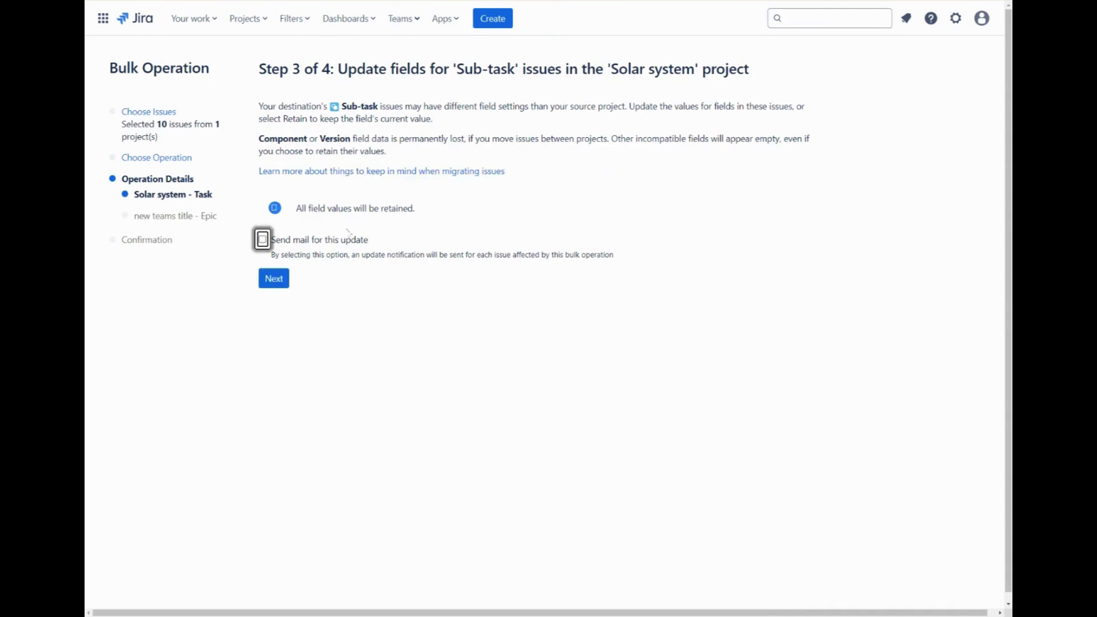
key("Tab")
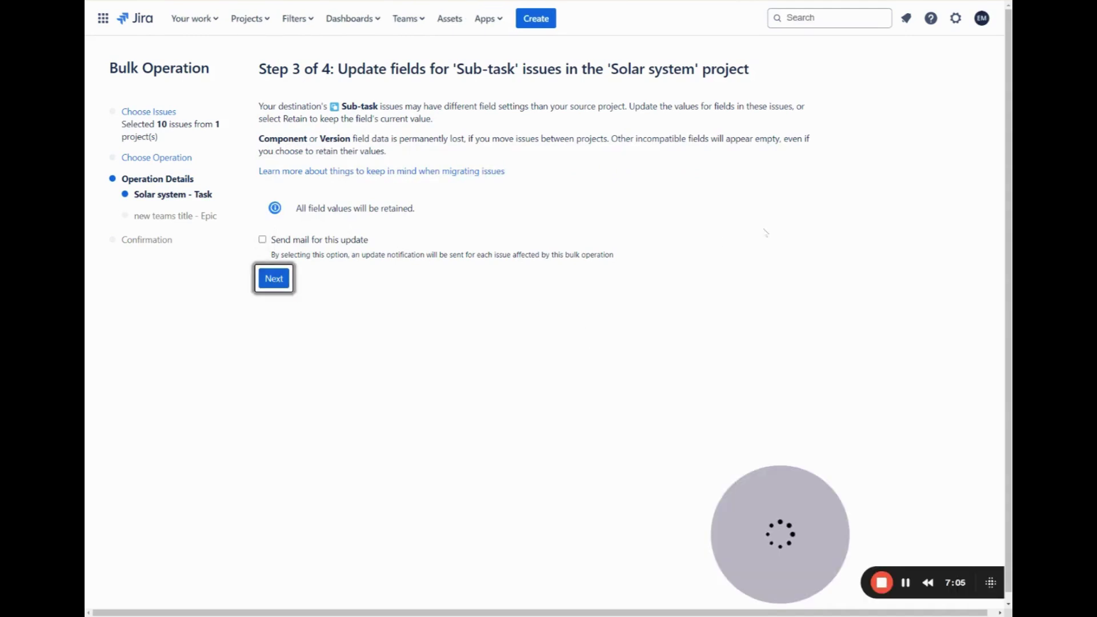
key("Return")
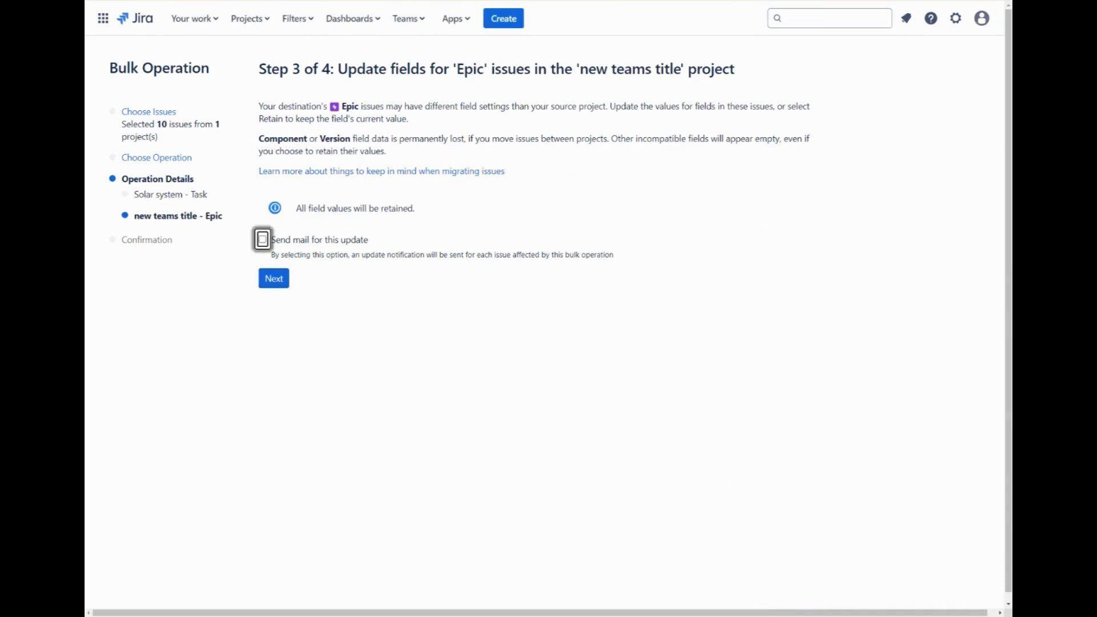
key("Tab")
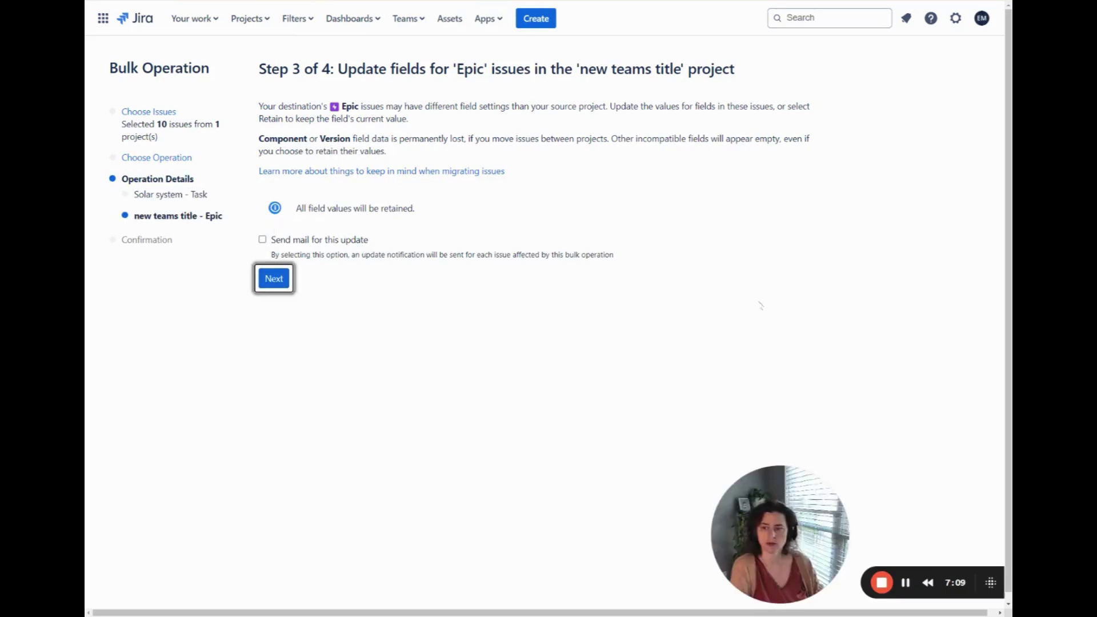
key("Return")
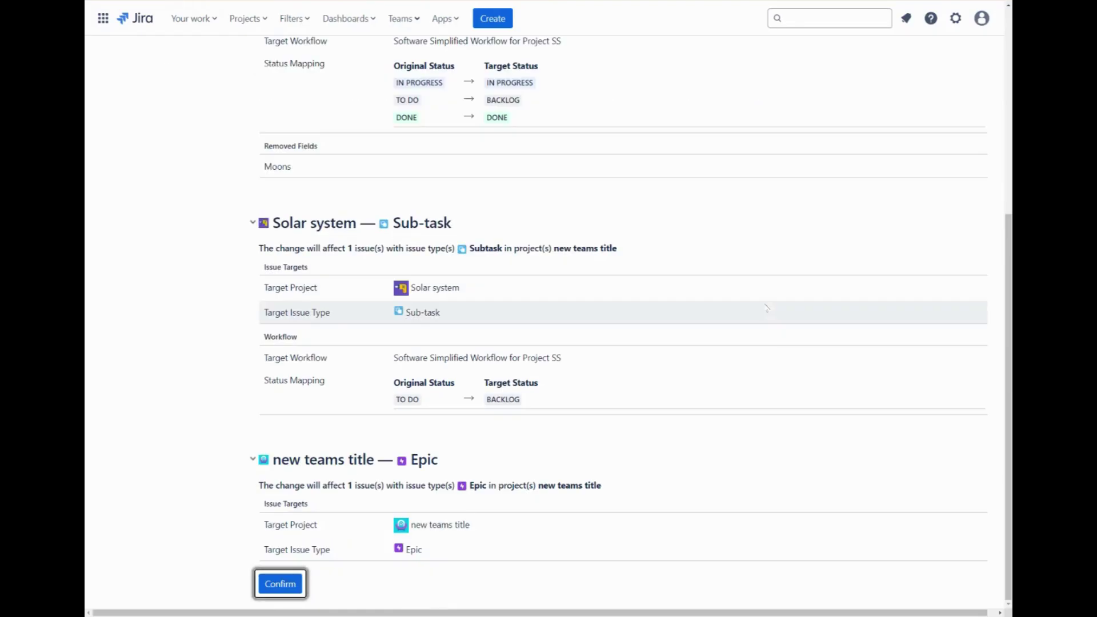
Confirm and finish the bulk move, and open the Solar system project.
left_click(260, 582)
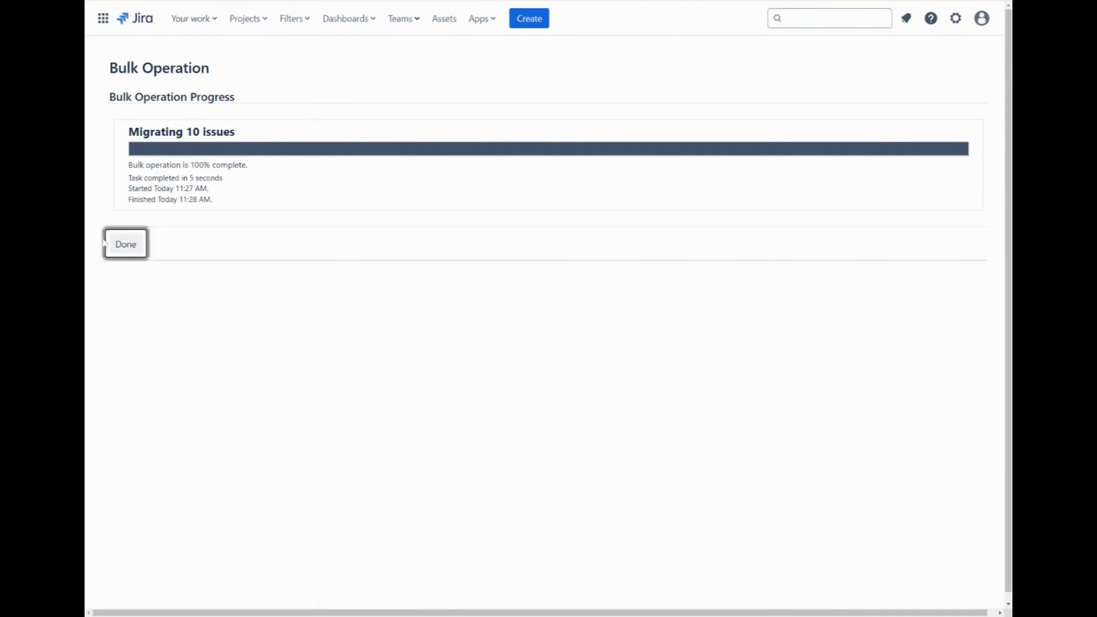
left_click(105, 243)
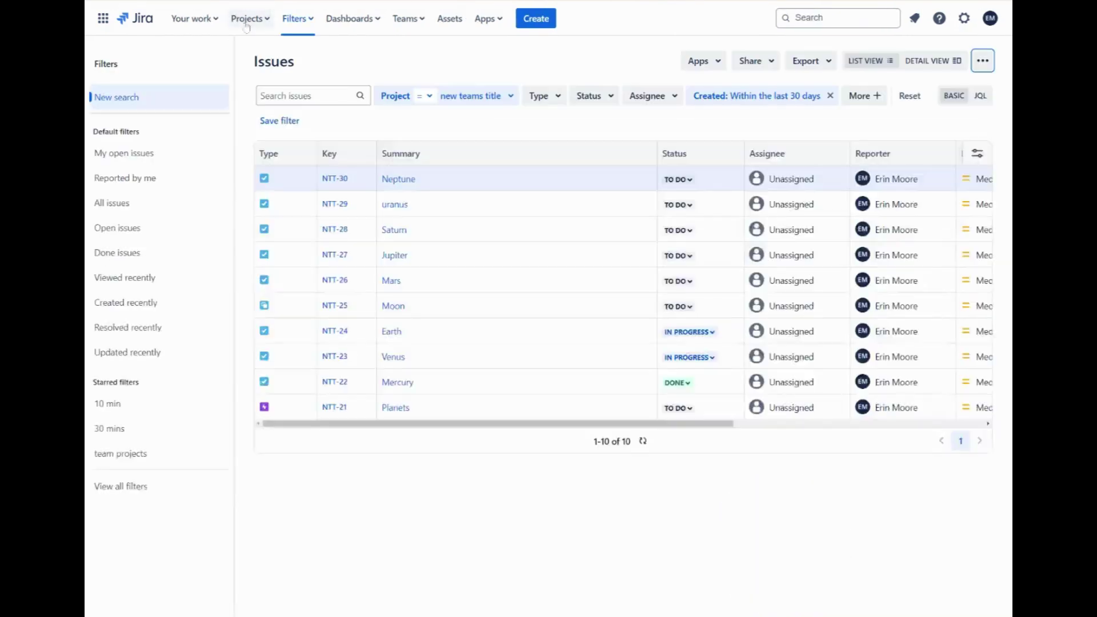
left_click(245, 22)
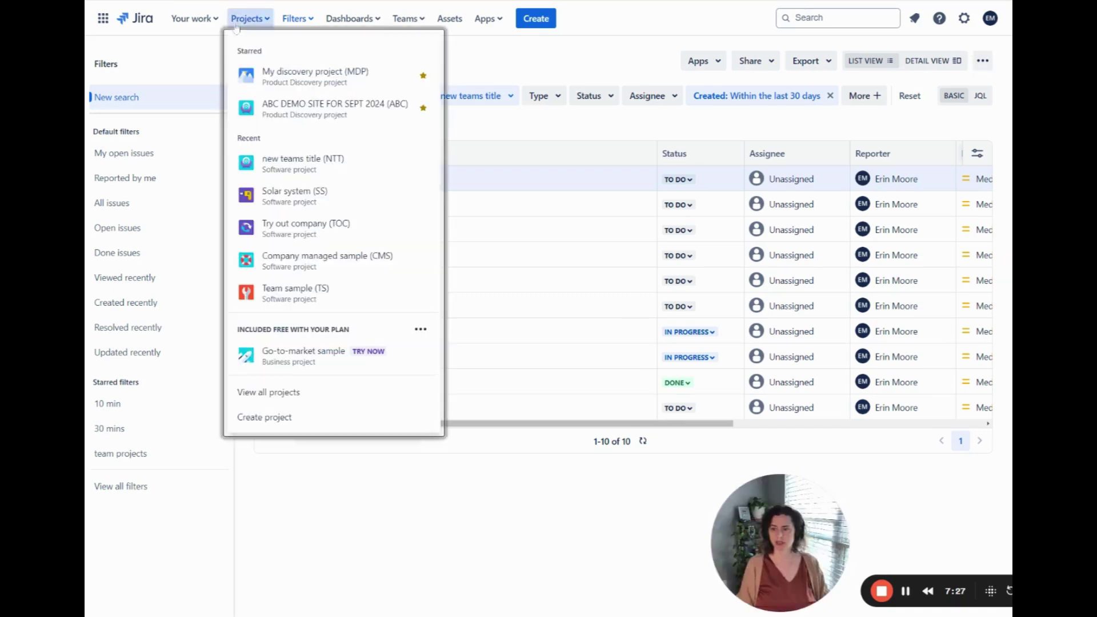
left_click(305, 200)
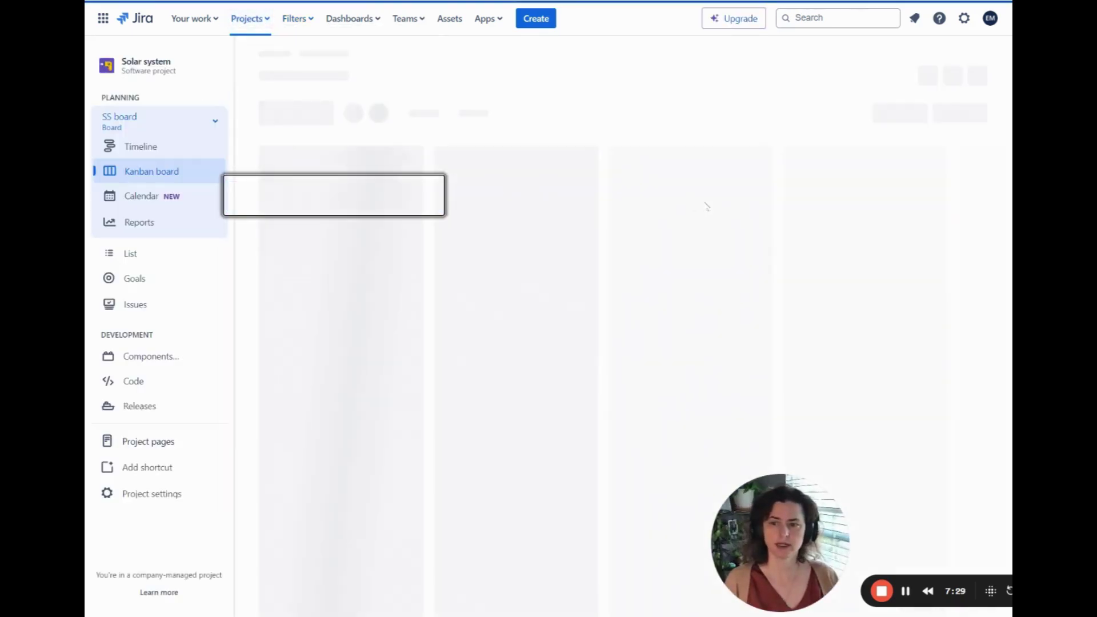